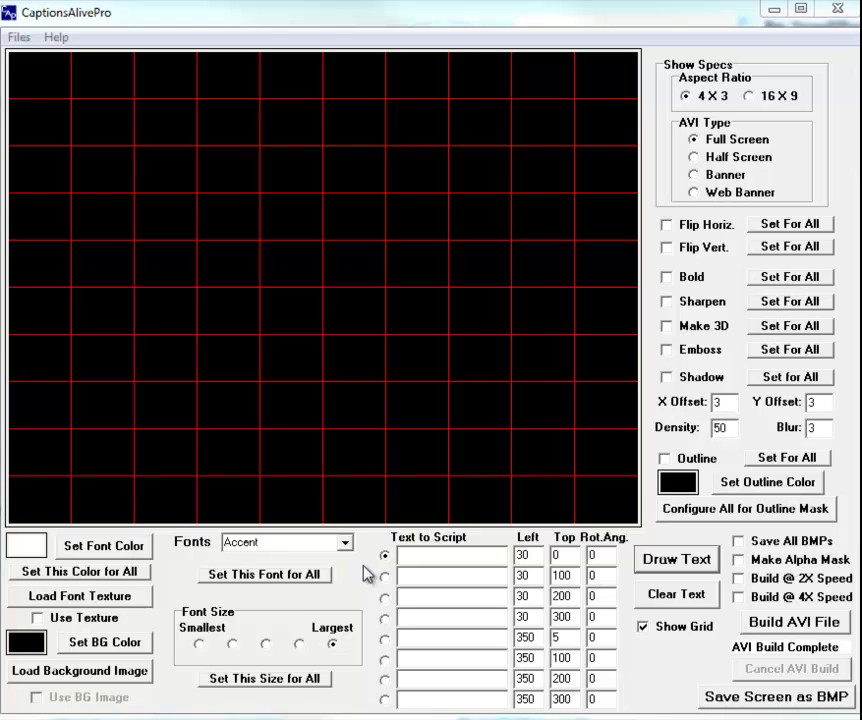
Step: Enter 'Winter' and 'Wonderland' as the first two caption lines
click(424, 555)
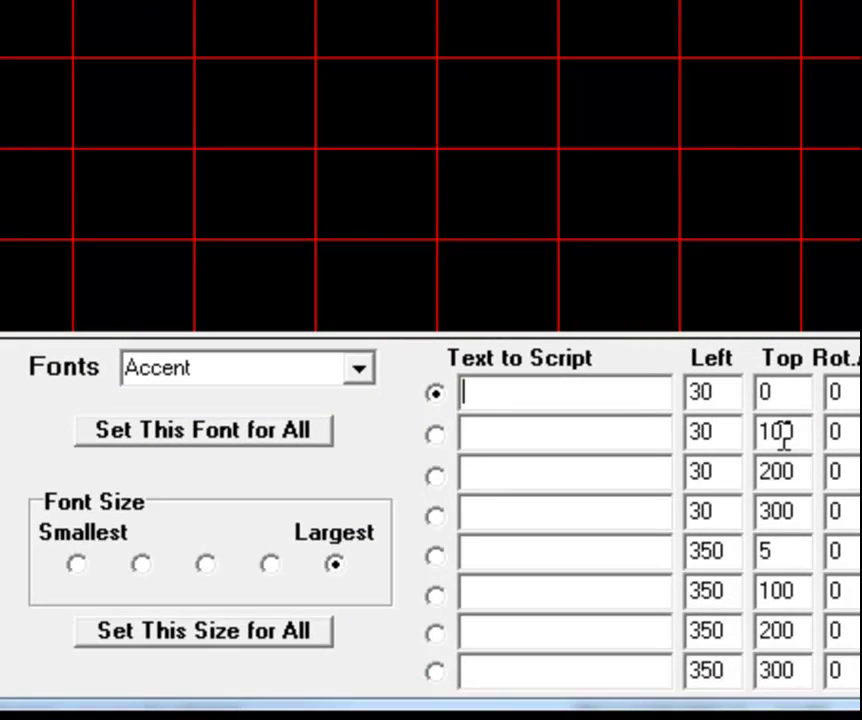
text(Winter)
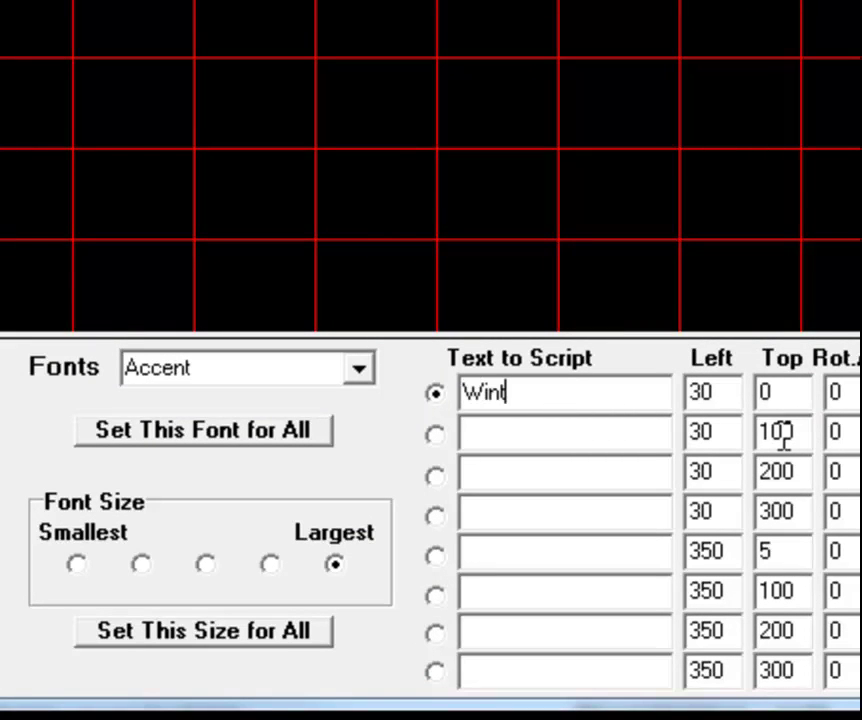
click(554, 433)
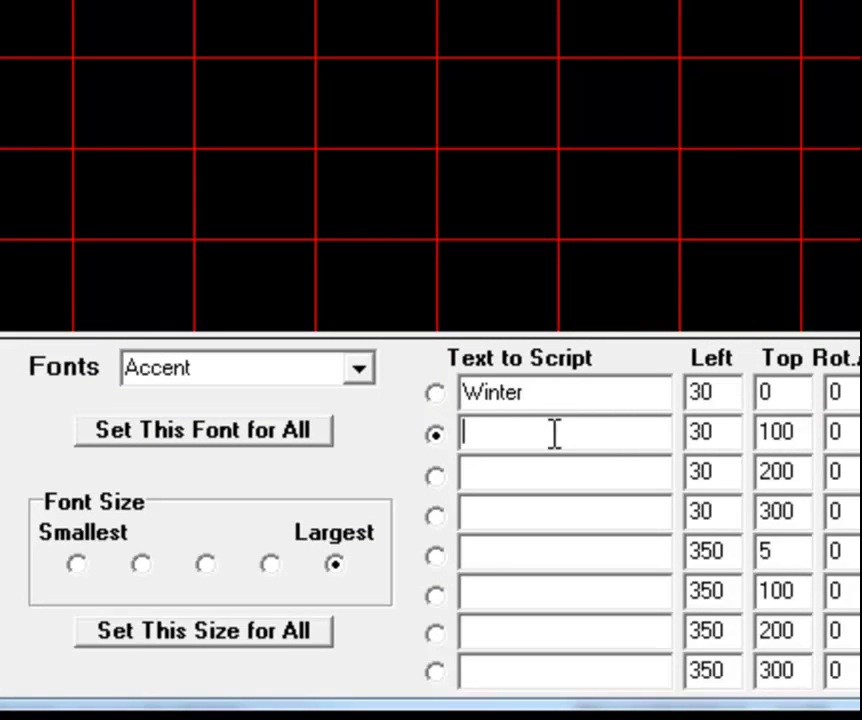
text(Won)
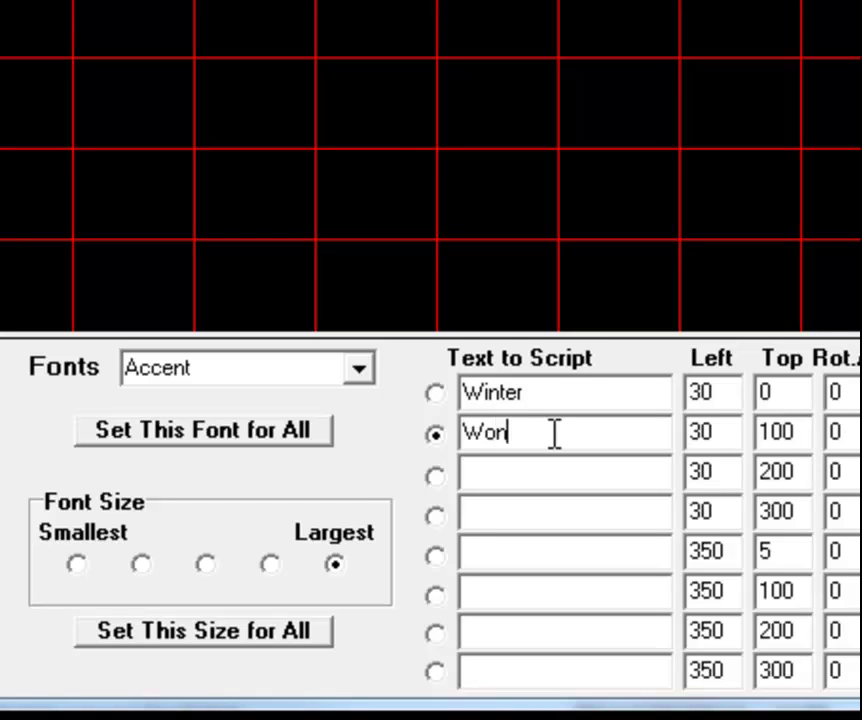
text(derland)
Step: Apply the Whitney font to all caption lines
click(360, 372)
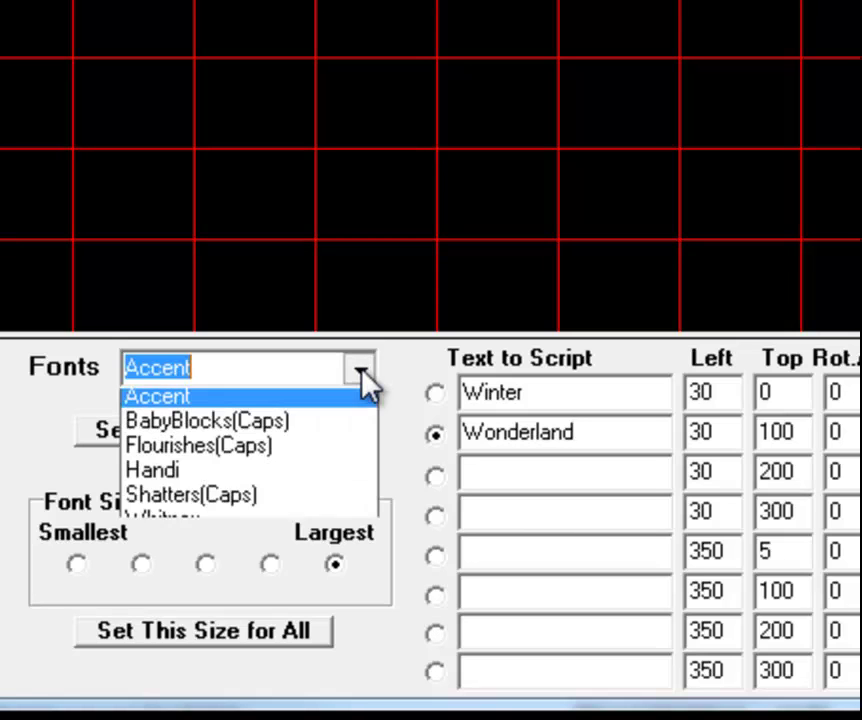
click(165, 528)
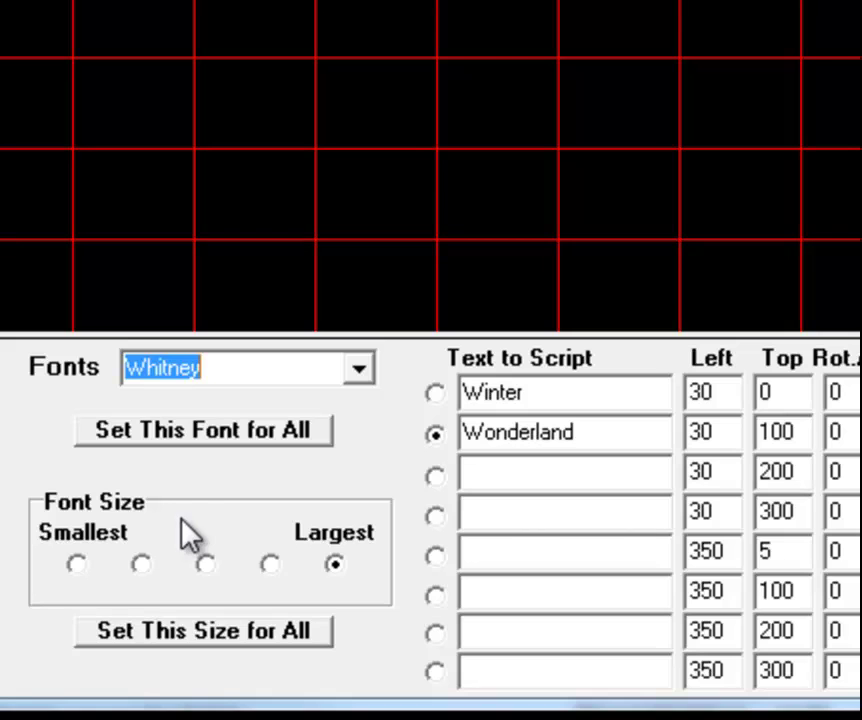
click(200, 445)
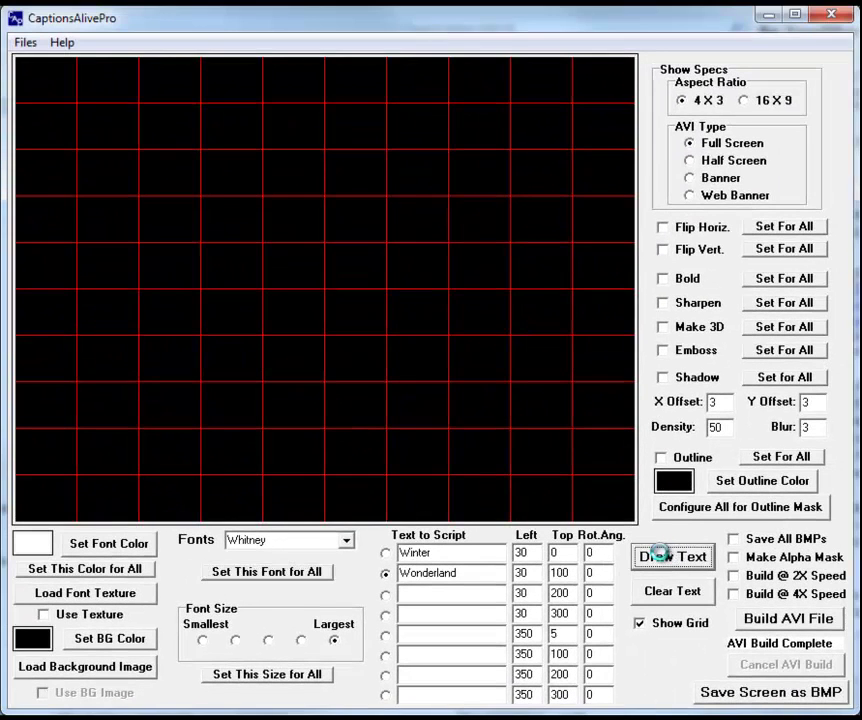
Step: Draw the text, centring Winter (Left 220, Top 154) above Wonderland (Left 148, Top 250)
click(665, 558)
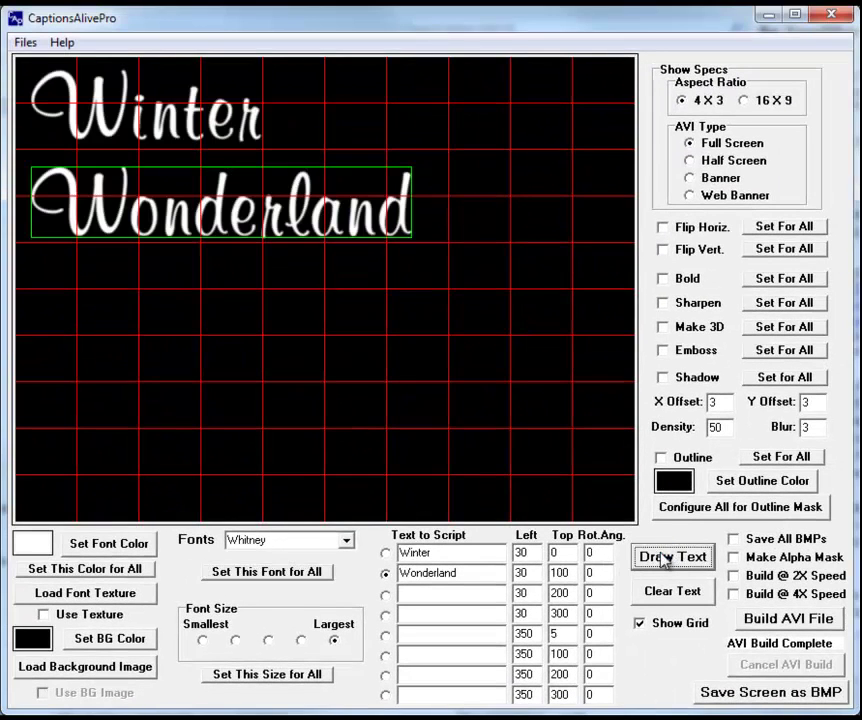
drag(221, 220, 336, 368)
drag(172, 120, 355, 266)
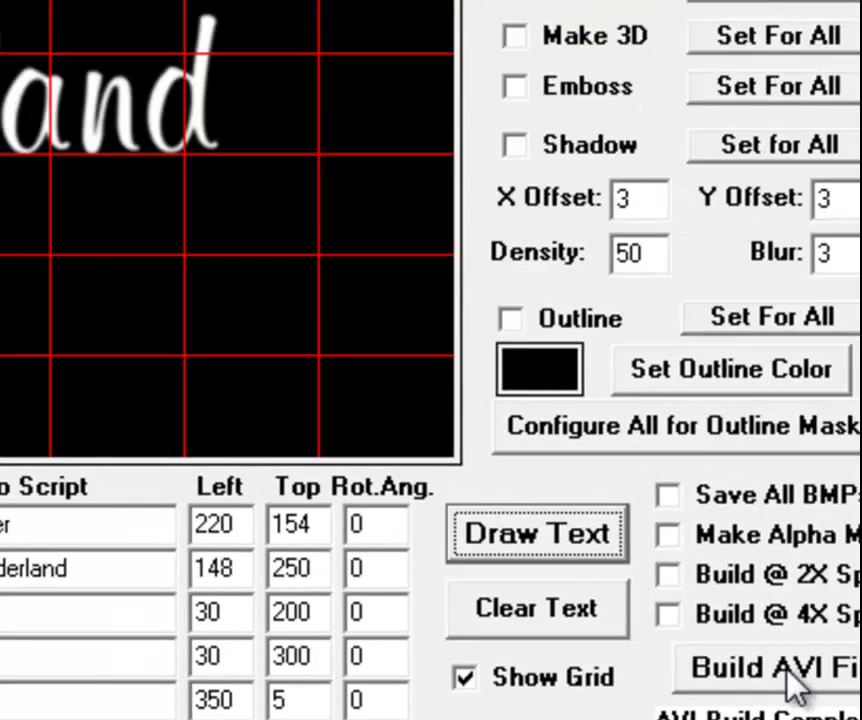
Step: Build the solid-text video as WWSolid, overwriting the existing file
click(697, 478)
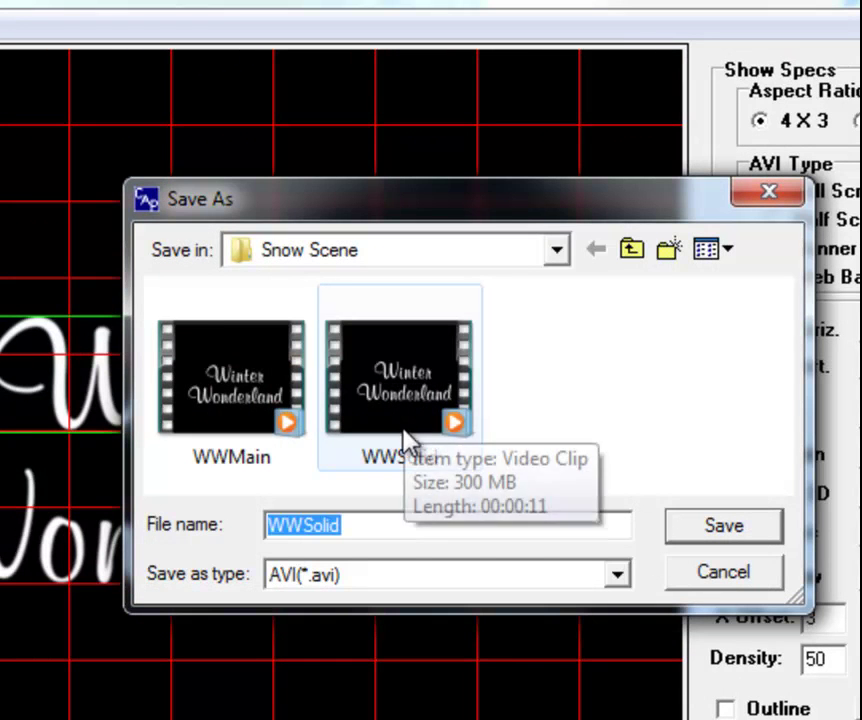
click(733, 537)
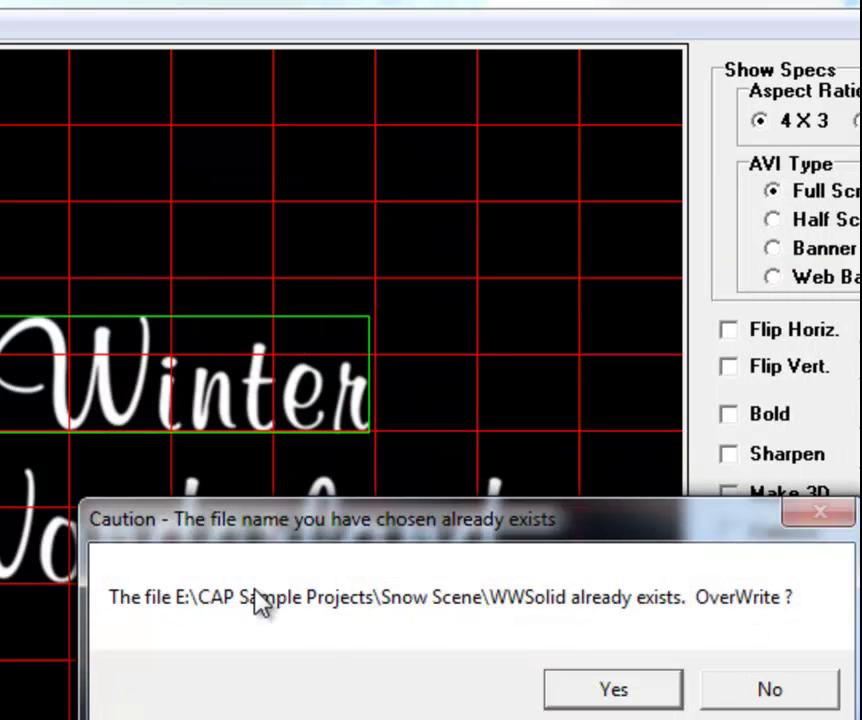
click(613, 692)
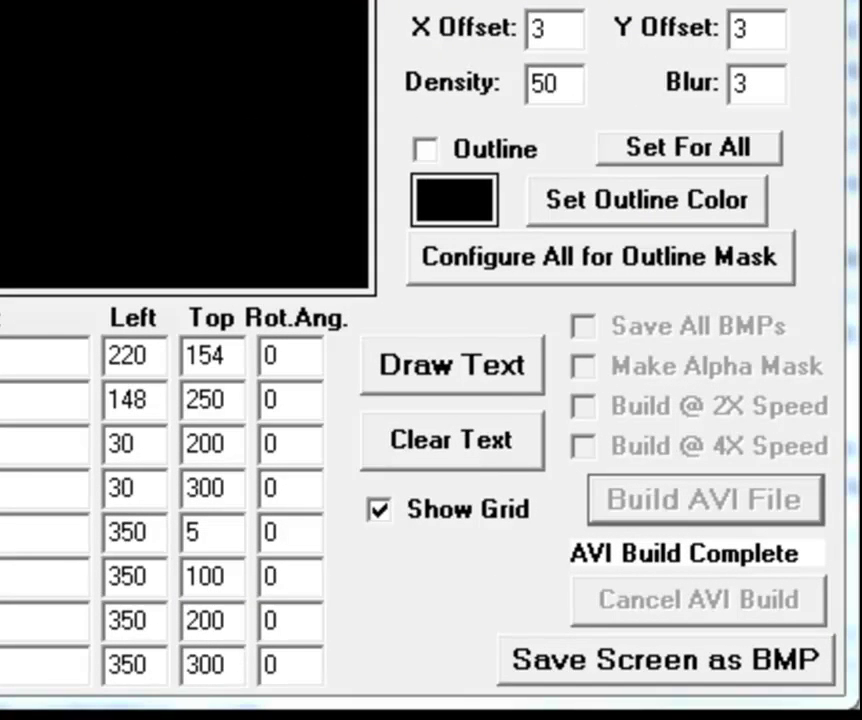
Step: Turn on outlined text for all lines with a white outline colour
click(426, 153)
click(677, 160)
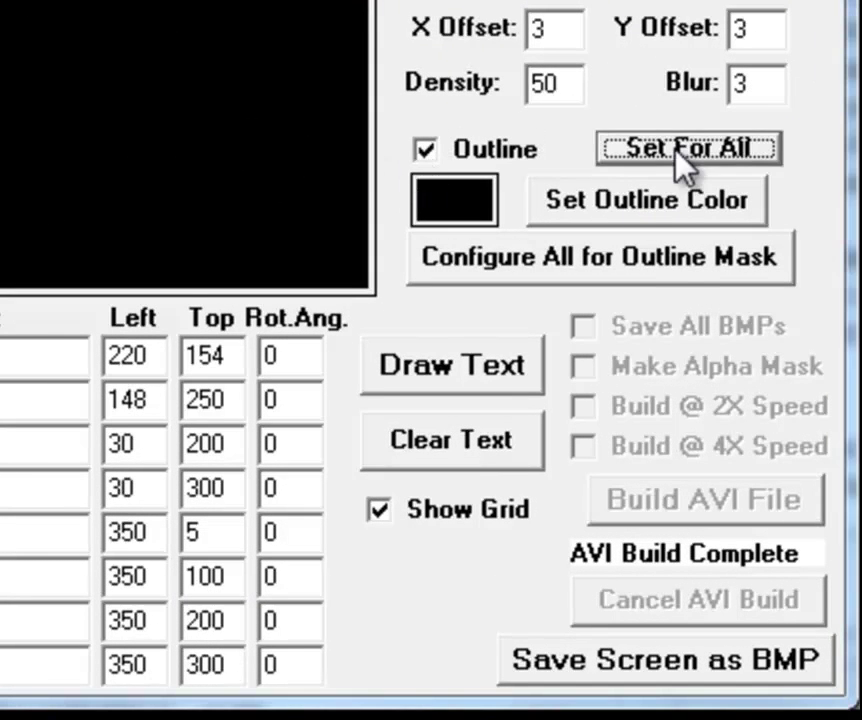
click(722, 368)
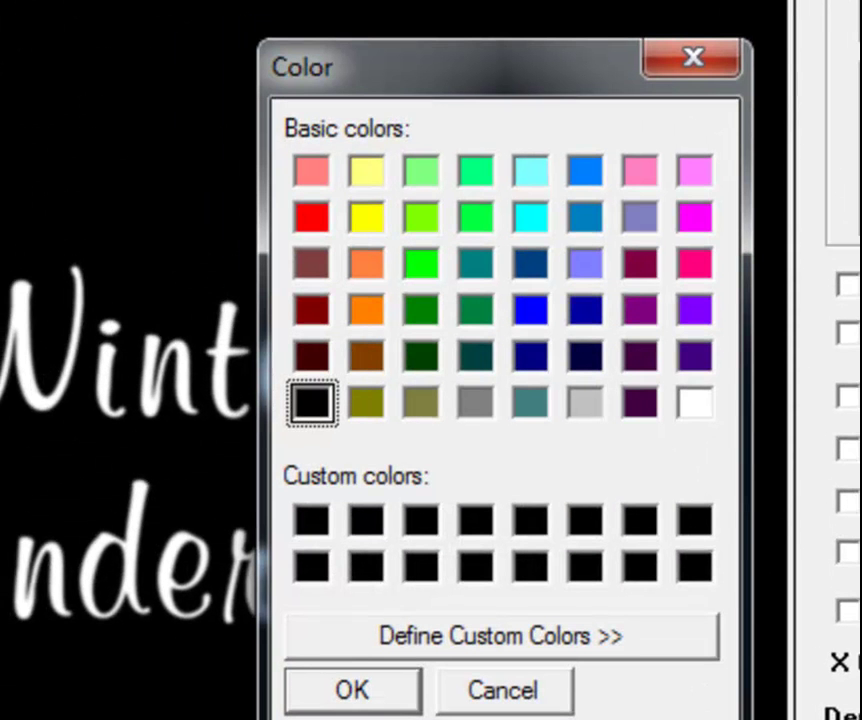
click(696, 404)
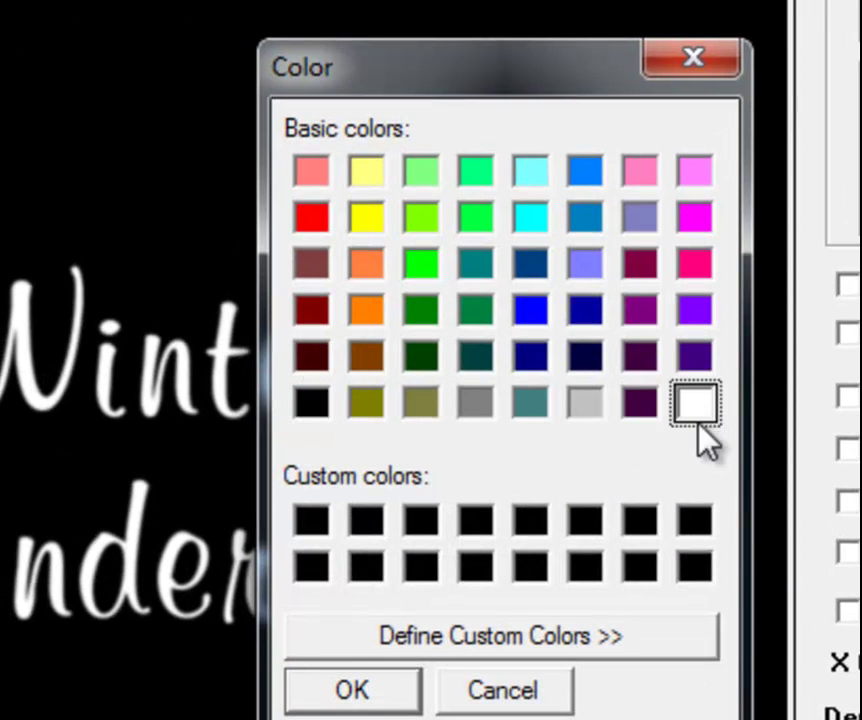
click(400, 700)
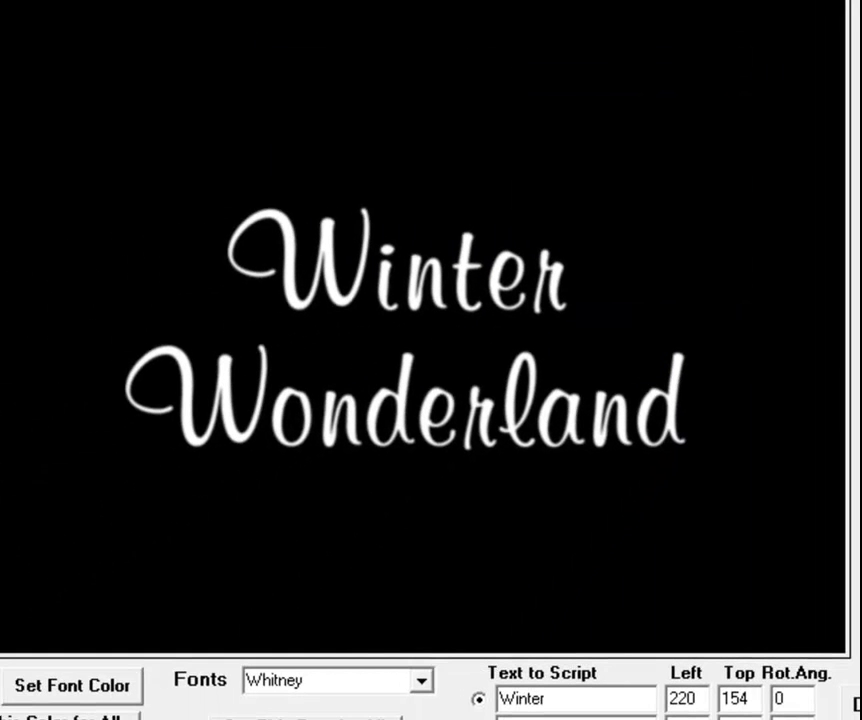
Step: Set black font colour for all lines and redraw the outlined captions
click(67, 694)
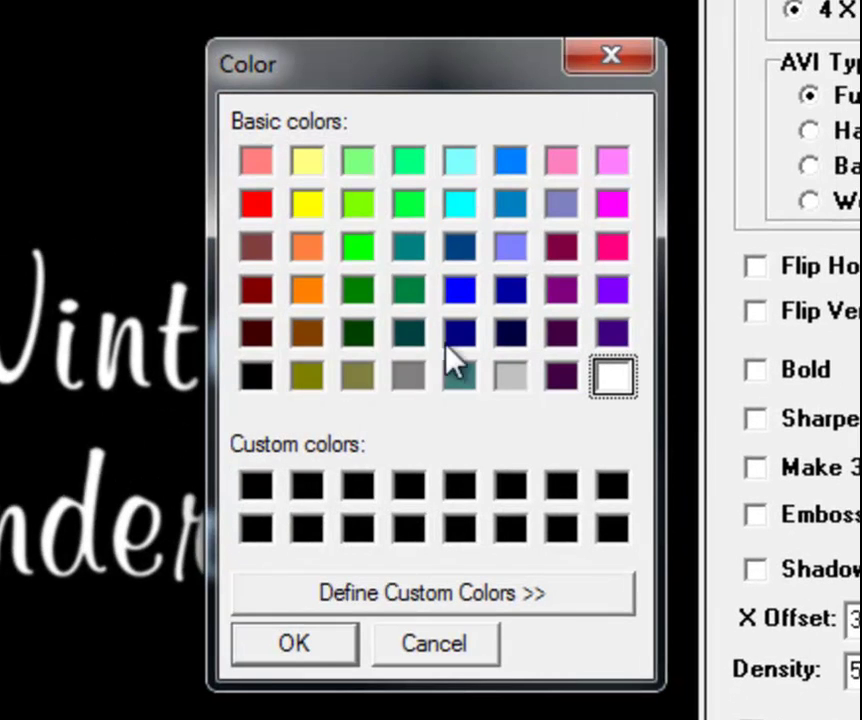
click(264, 378)
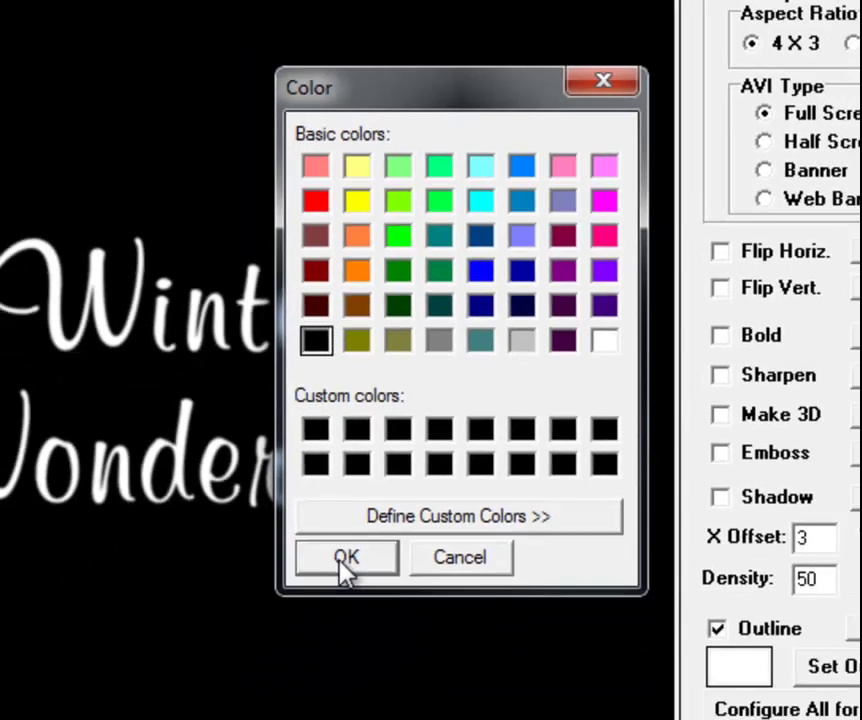
click(292, 645)
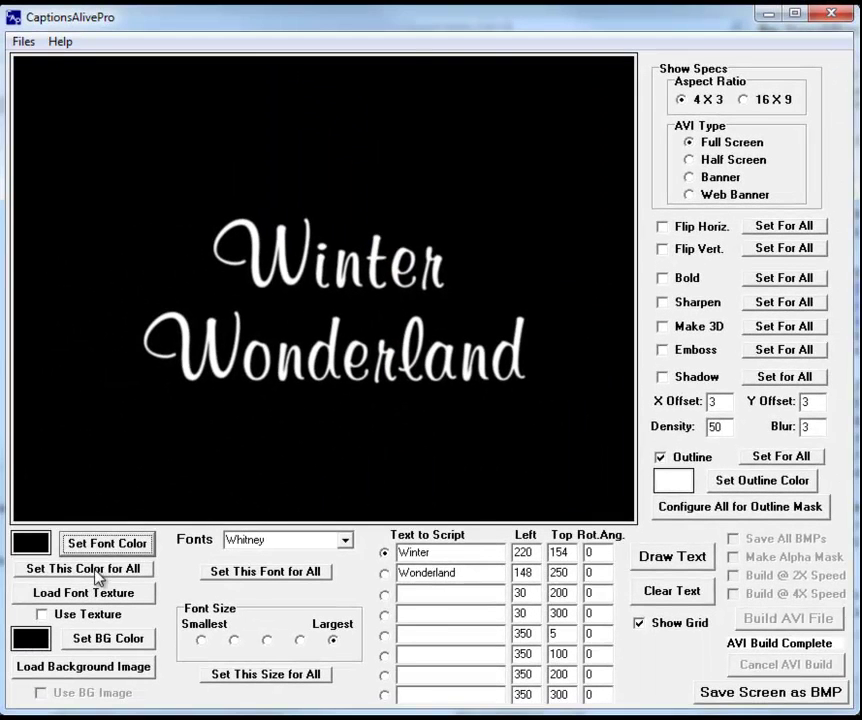
click(96, 571)
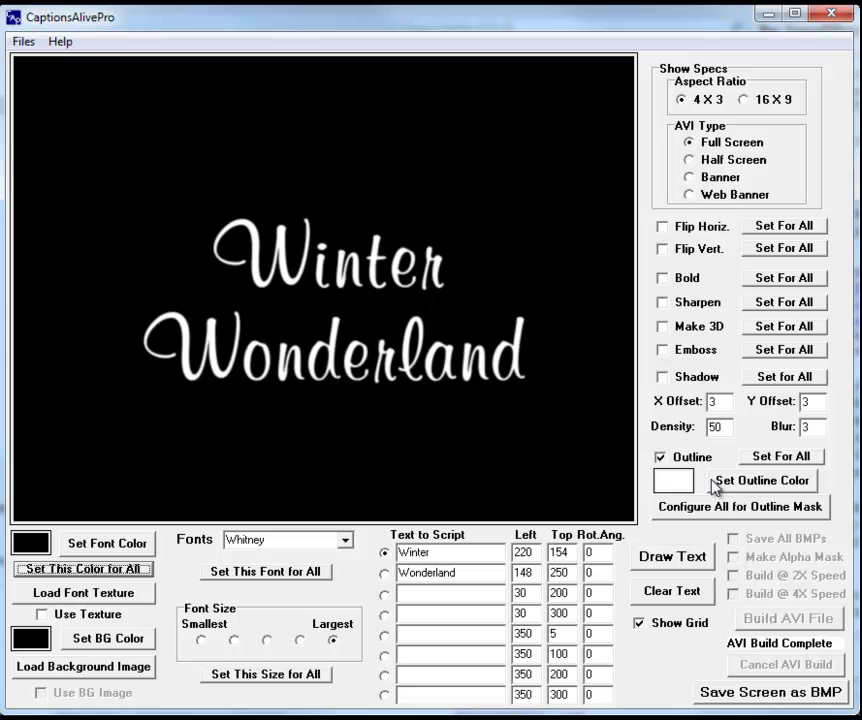
click(665, 560)
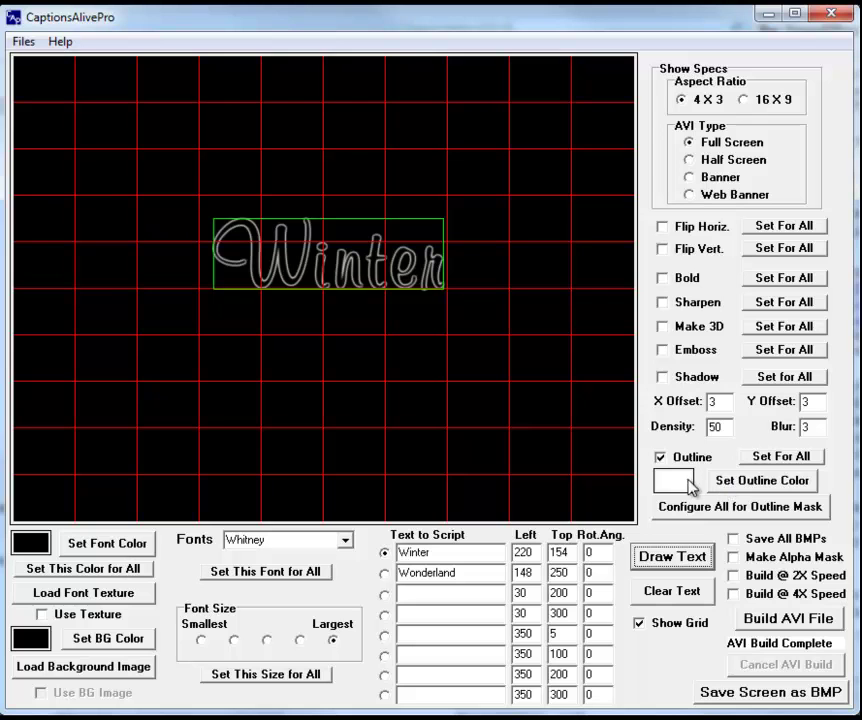
Step: Give the Wonderland line a white outline and redraw both captions
click(458, 572)
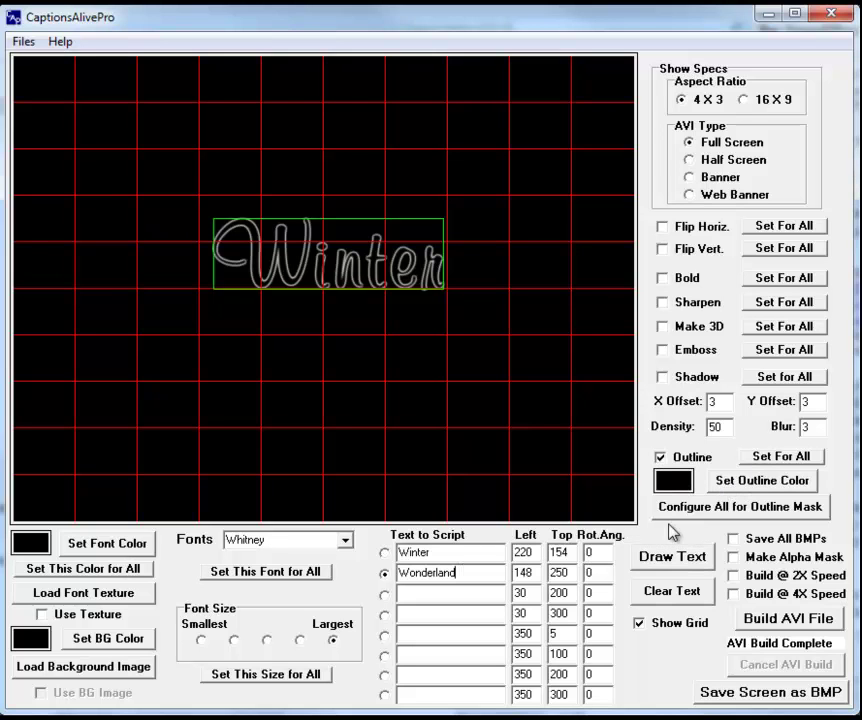
click(752, 482)
click(591, 283)
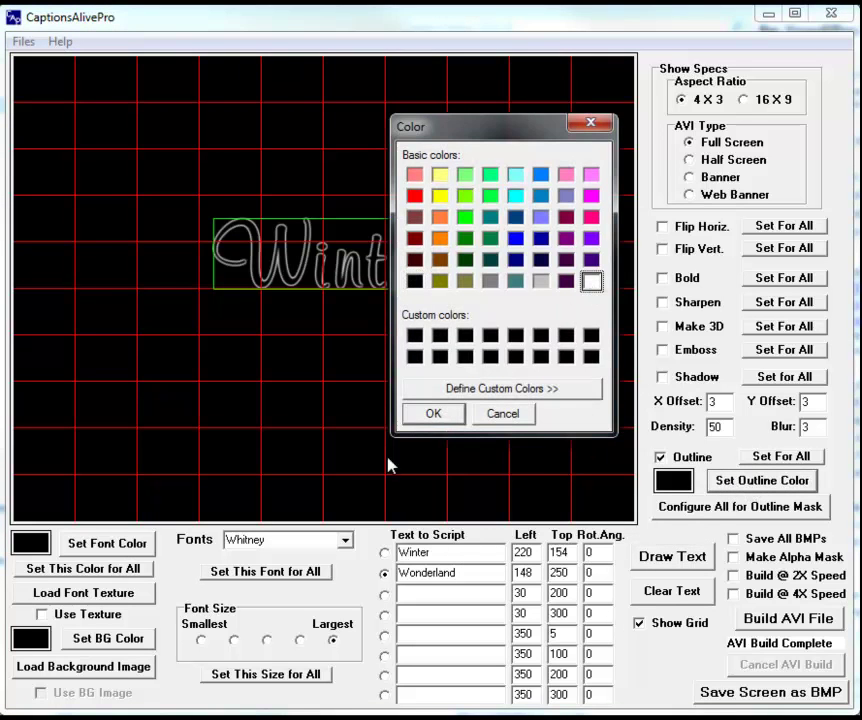
click(433, 413)
click(650, 562)
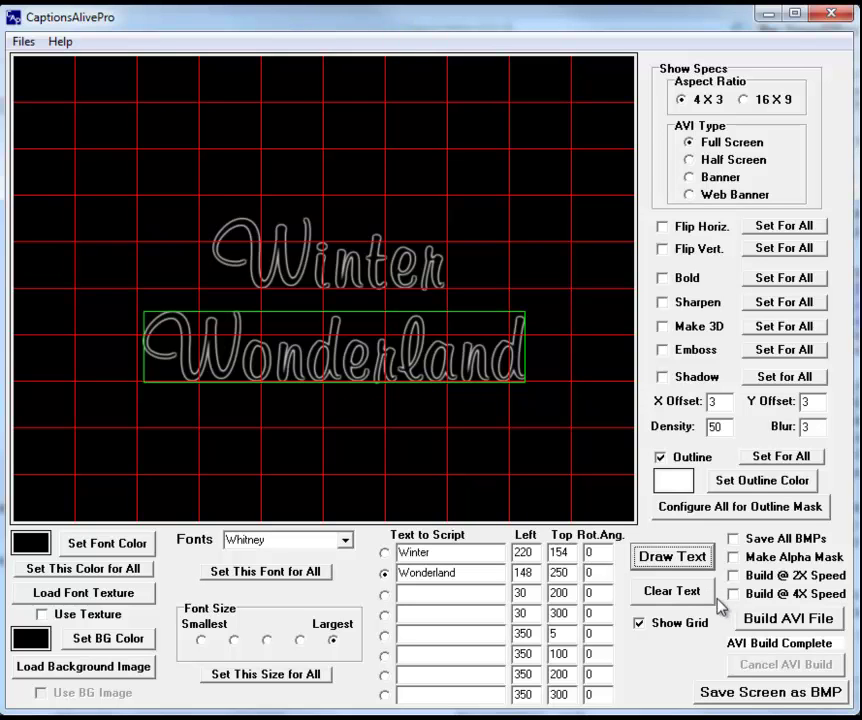
Step: Build the outlined title video, renaming the file to WWOutline
click(786, 620)
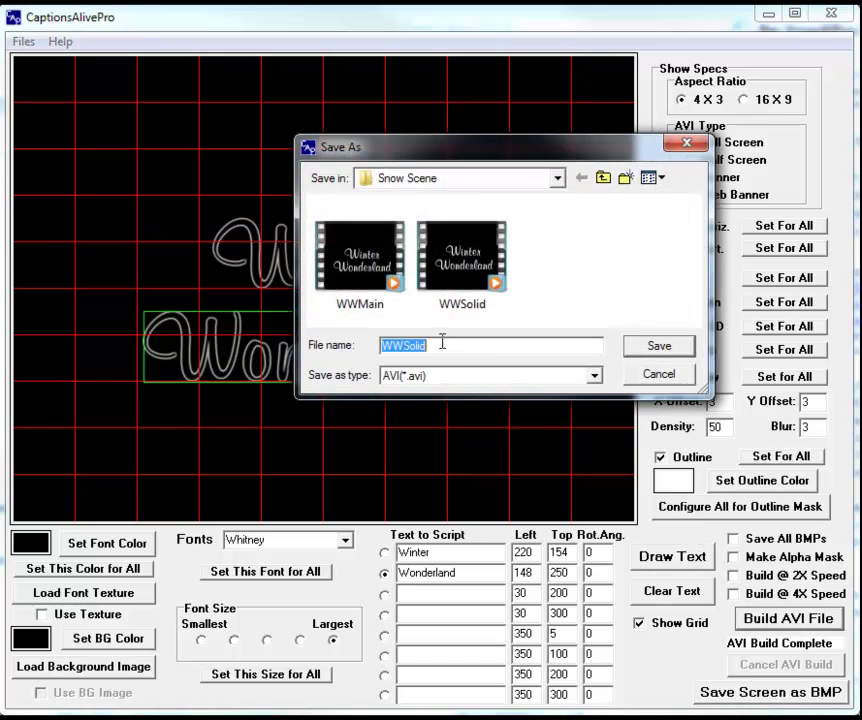
click(442, 343)
key(BackSpace)
key(BackSpace)
key(BackSpace)
key(BackSpace)
key(BackSpace)
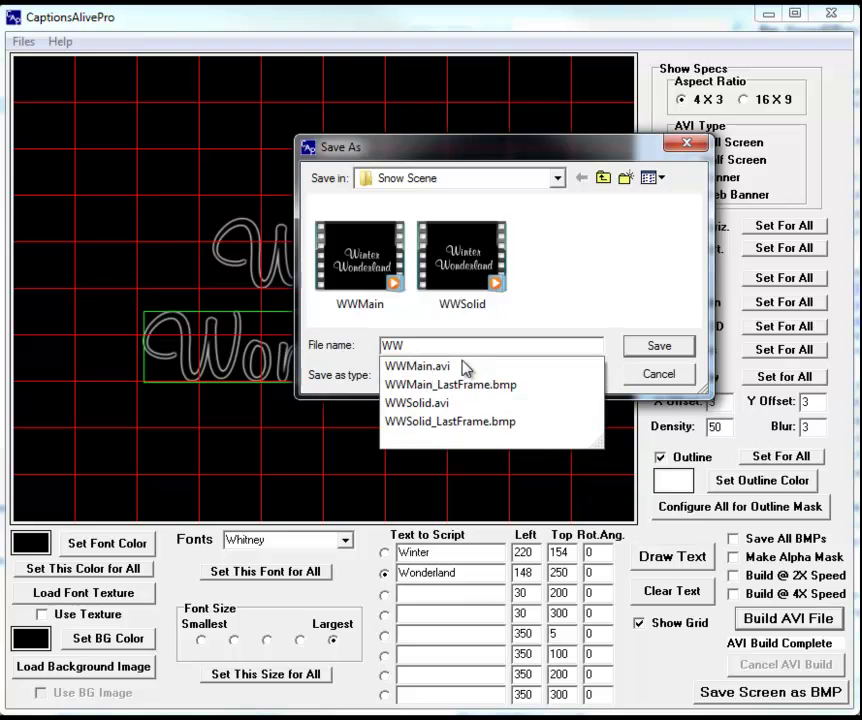
text(Outlined)
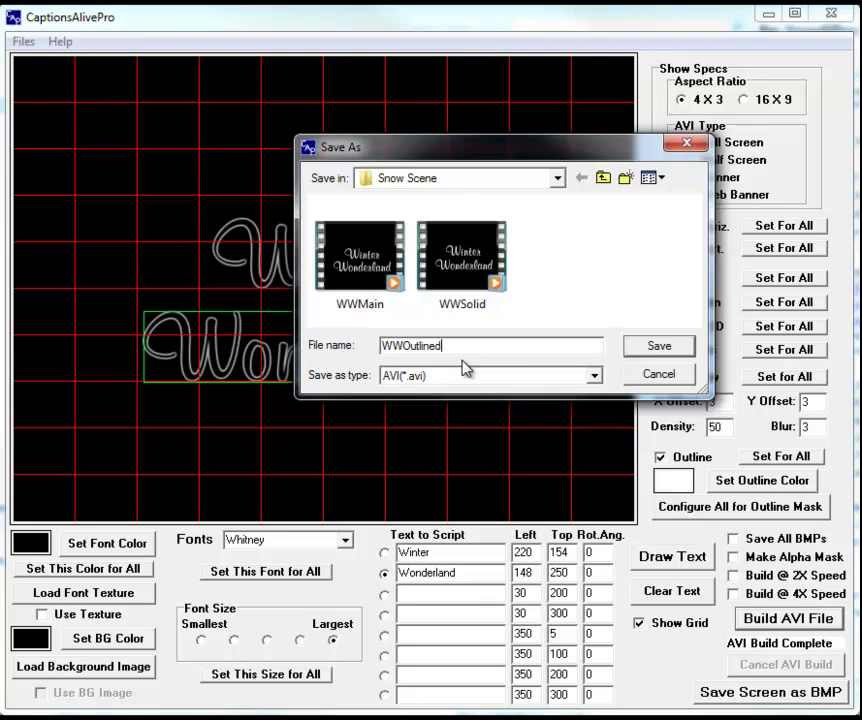
click(664, 350)
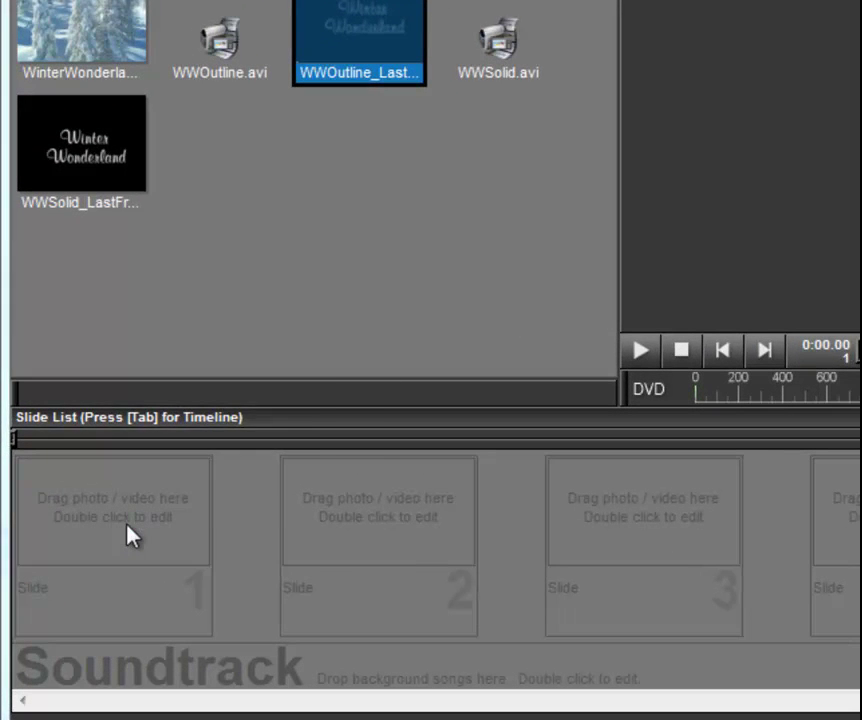
Step: Insert a 1-second blank slide 1 followed by a 2-second crossfade
right_click(128, 537)
mouse_move(208, 208)
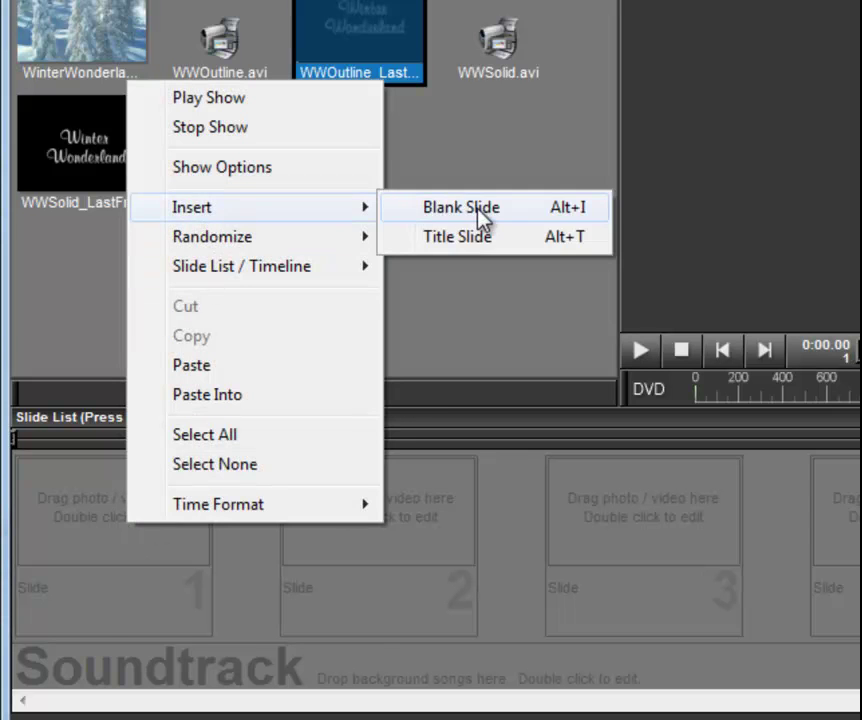
click(477, 210)
click(256, 535)
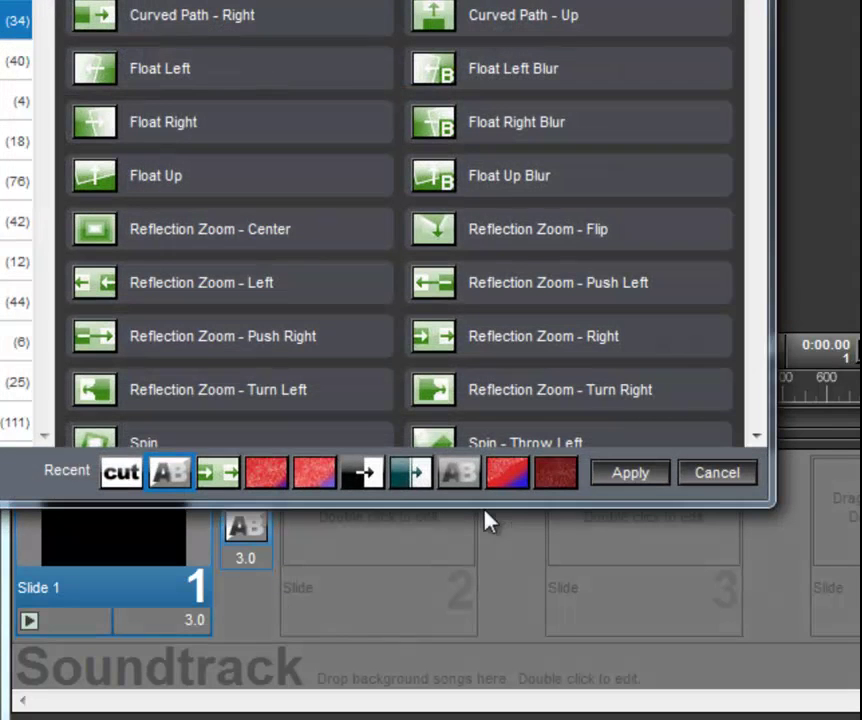
double_click(121, 478)
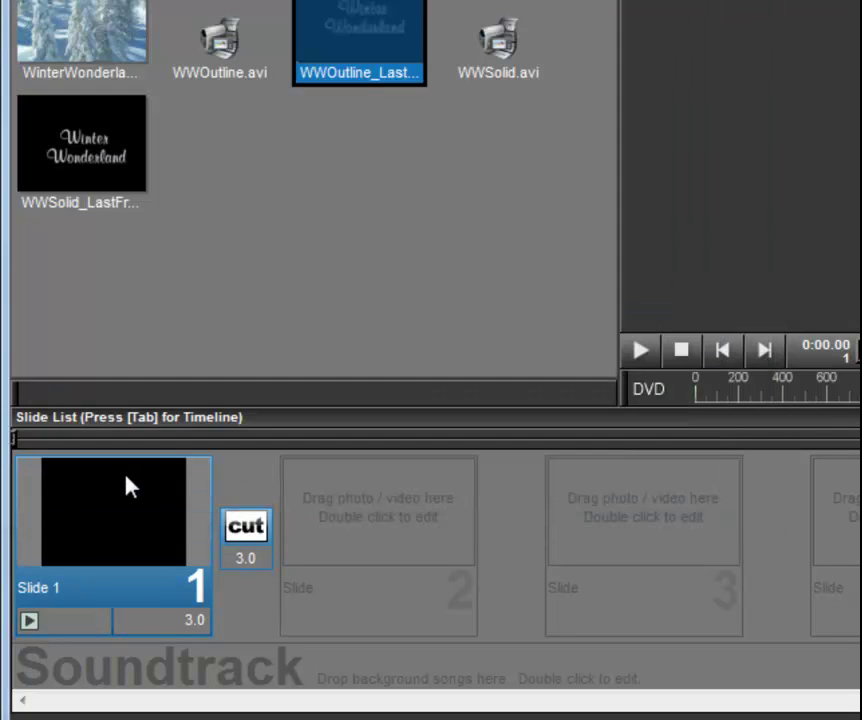
click(244, 540)
double_click(188, 484)
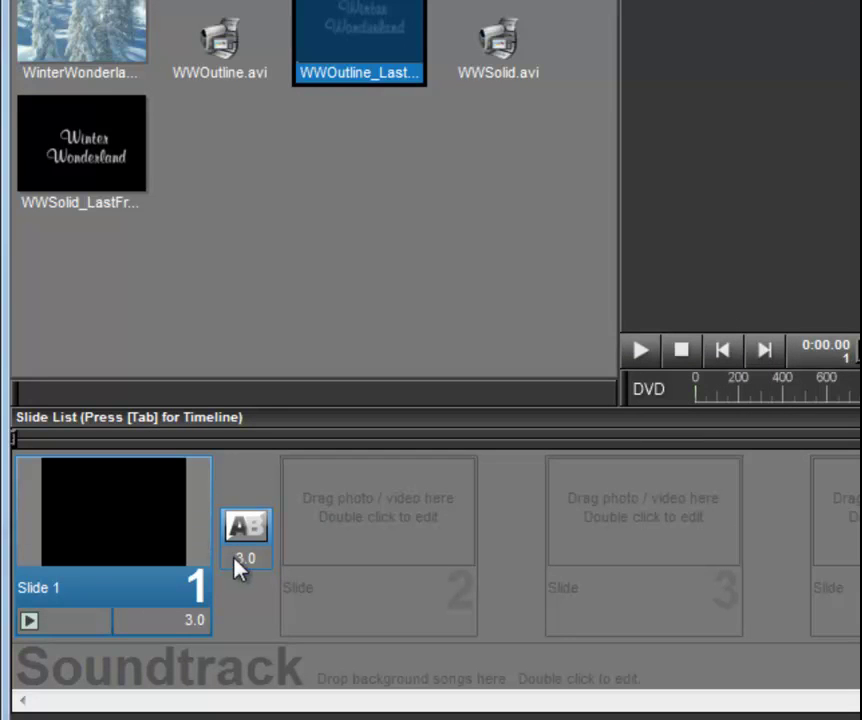
click(244, 558)
text(2)
click(191, 622)
text(1)
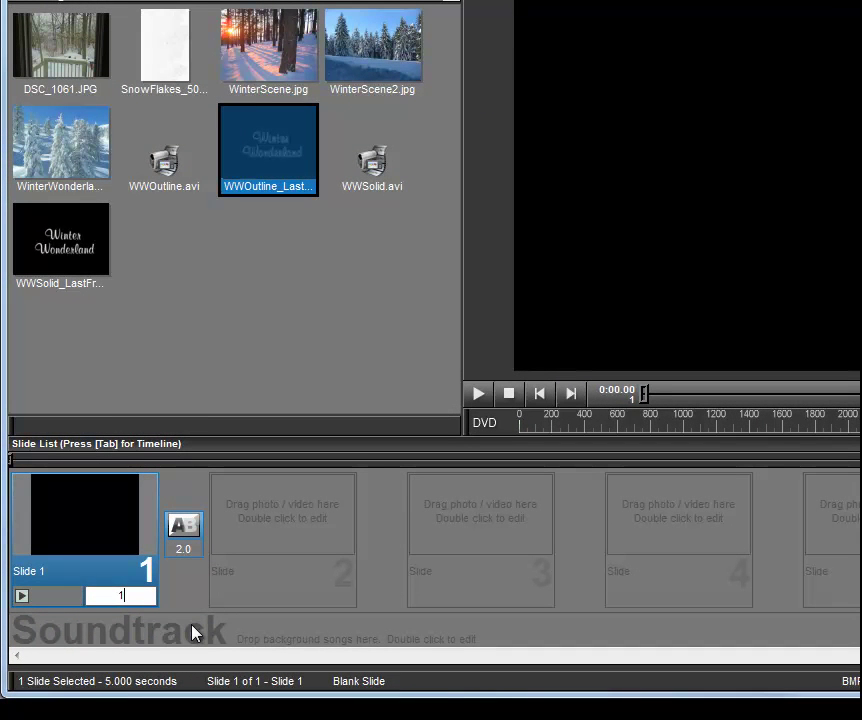
Step: Add WinterScene.jpg as slides 2 and 3, joined by a 0-second cut
click(277, 62)
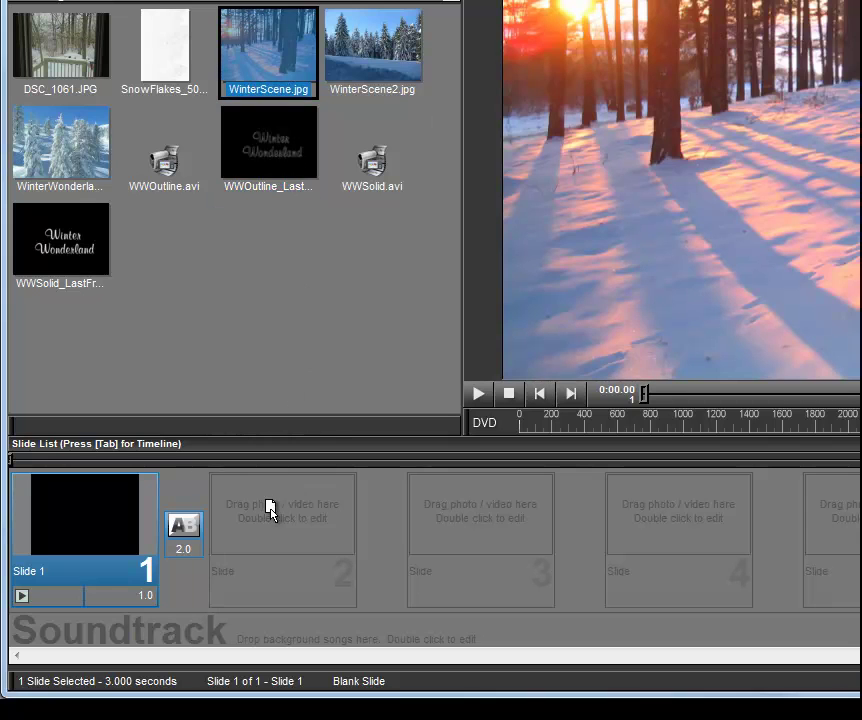
drag(268, 510, 270, 512)
double_click(377, 528)
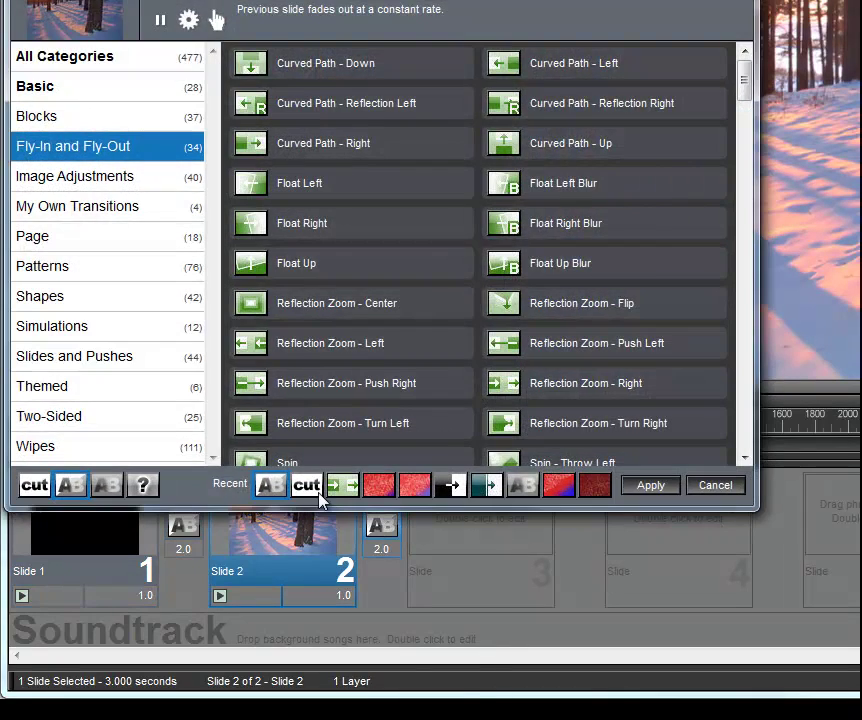
double_click(306, 483)
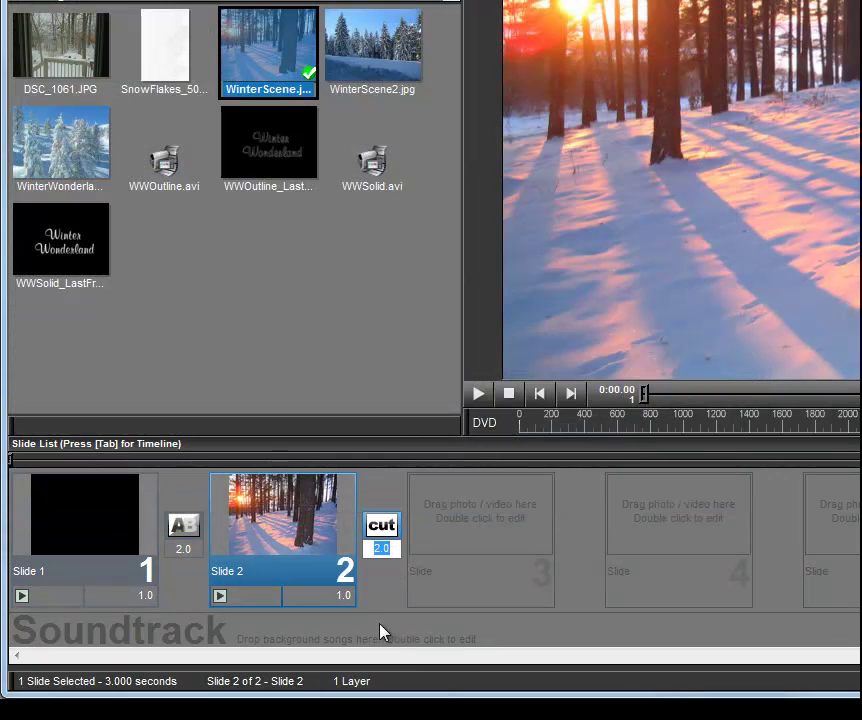
text(0)
click(425, 514)
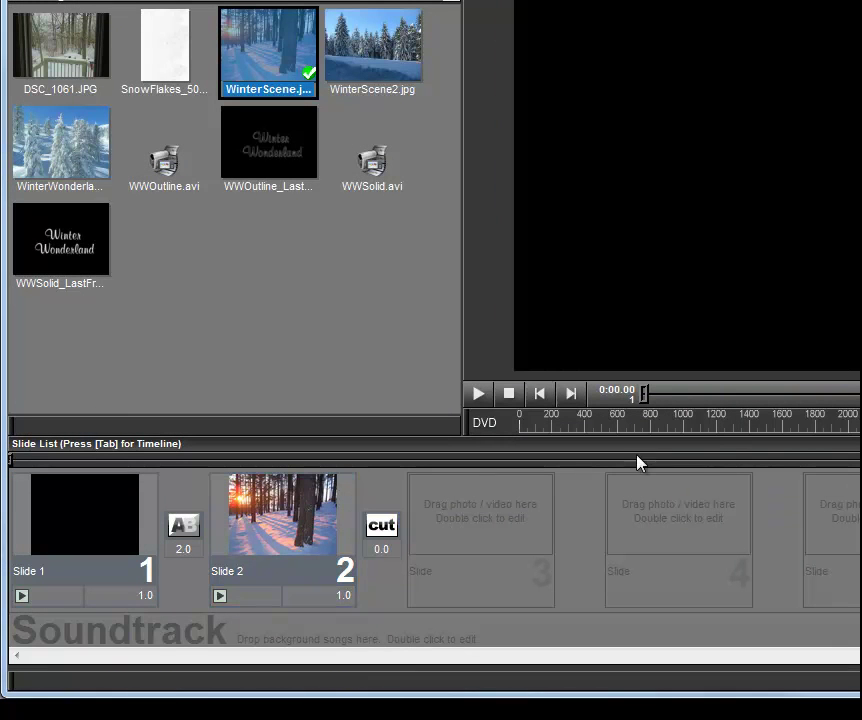
drag(269, 33, 475, 519)
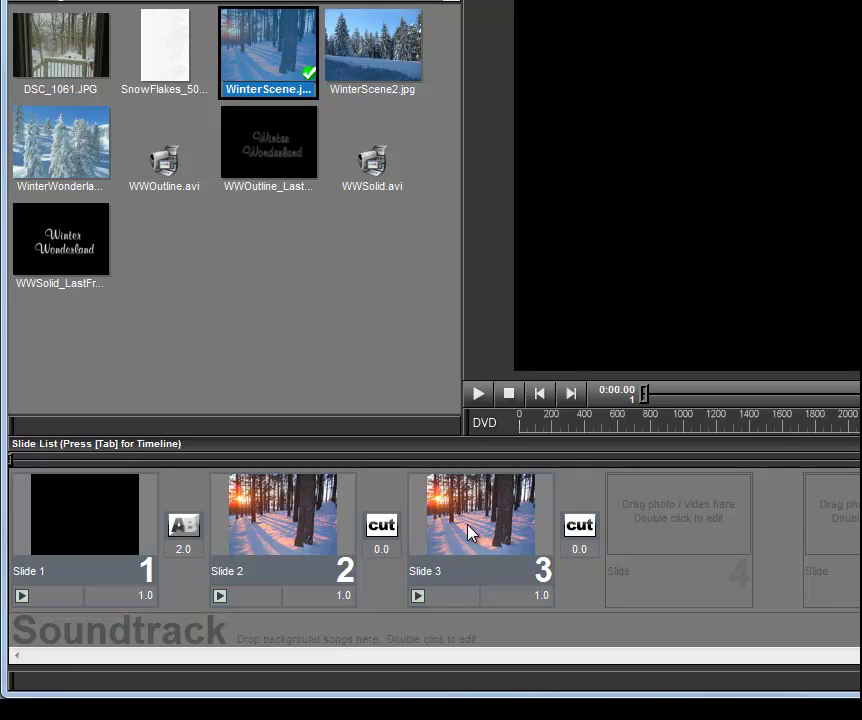
Step: Layer WWOutline.avi and WWSolid.avi onto slide 3 over the WinterScene photo
click(166, 160)
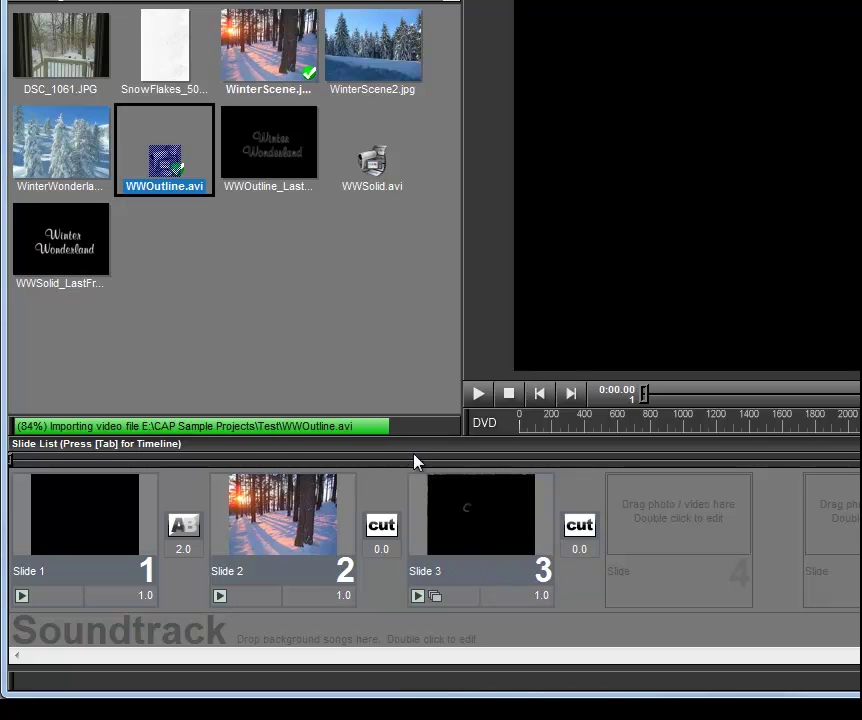
click(372, 158)
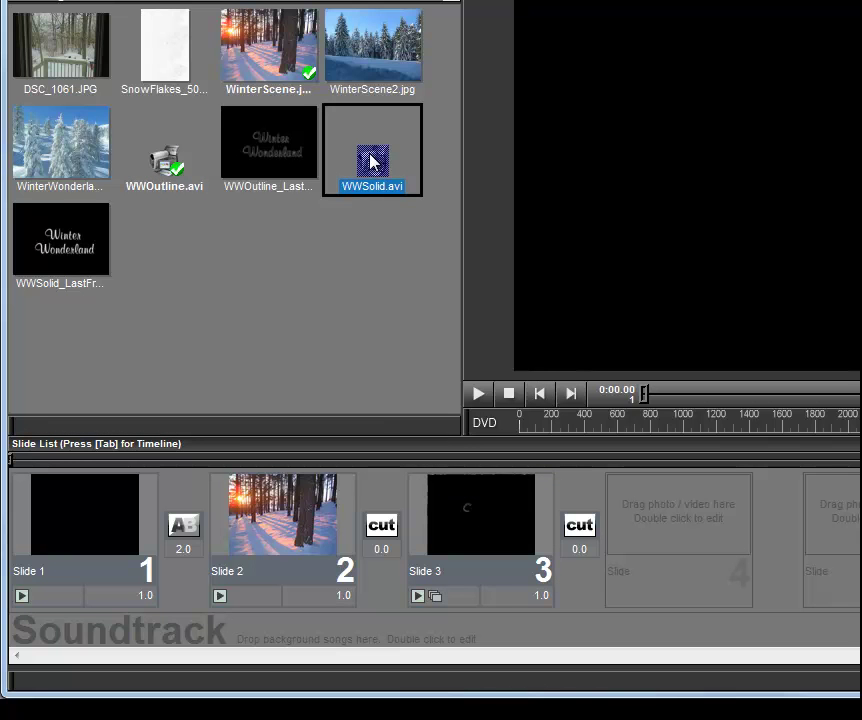
drag(372, 158, 491, 498)
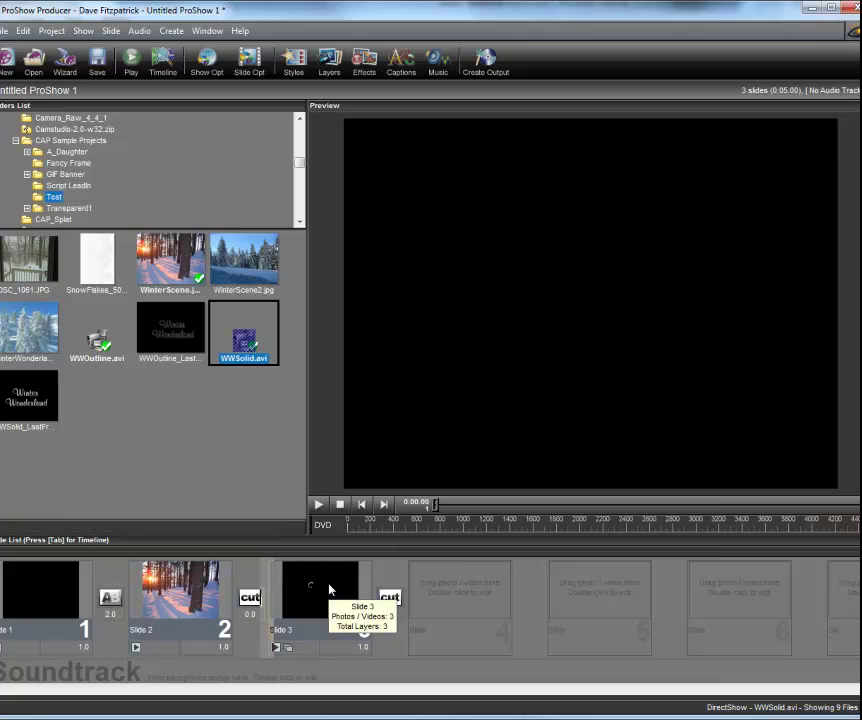
Step: Move the WWOutline layer to the top of slide 3's layer list
double_click(330, 590)
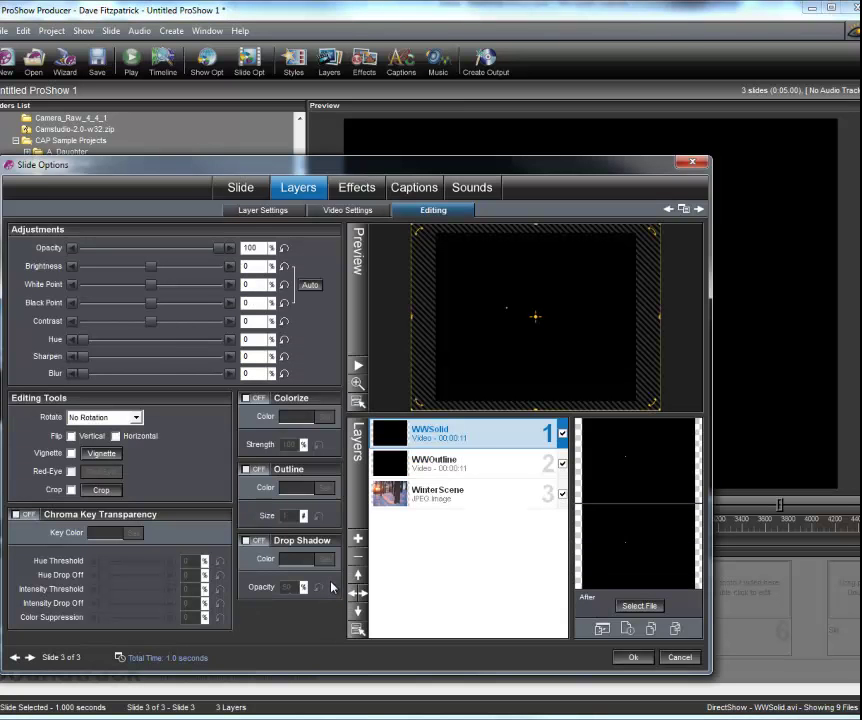
click(425, 467)
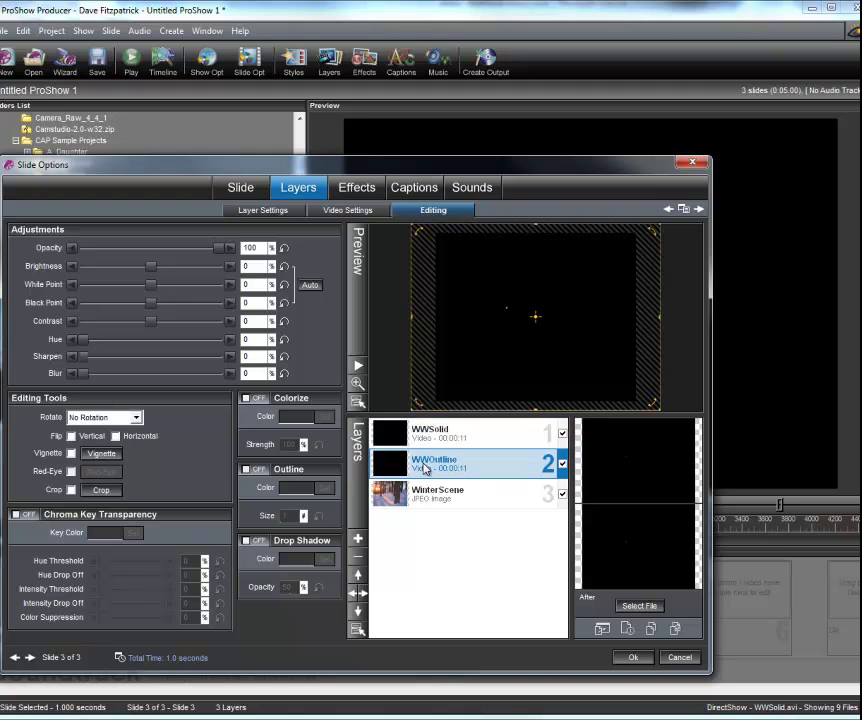
click(358, 577)
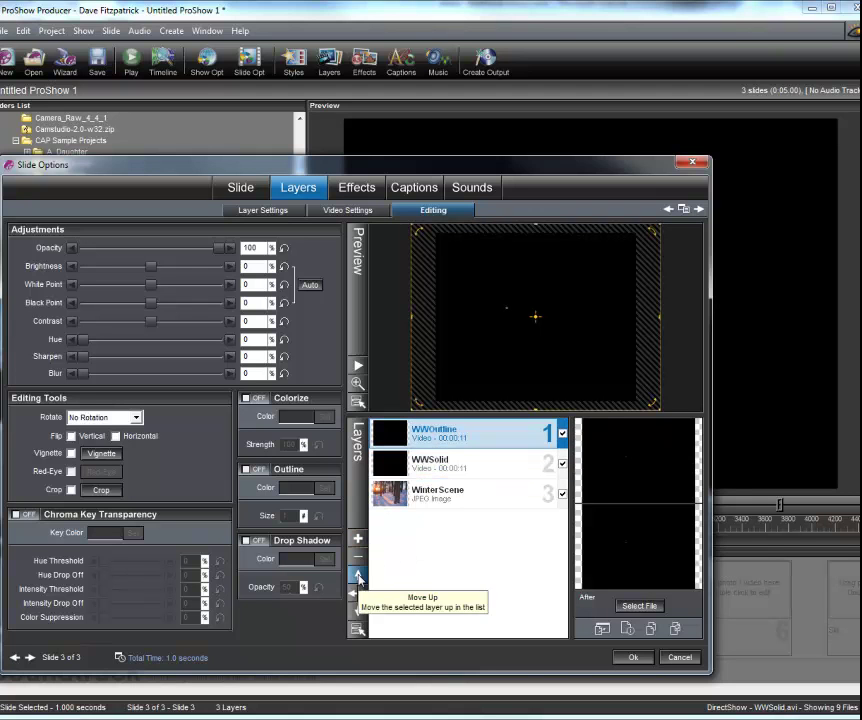
click(432, 464)
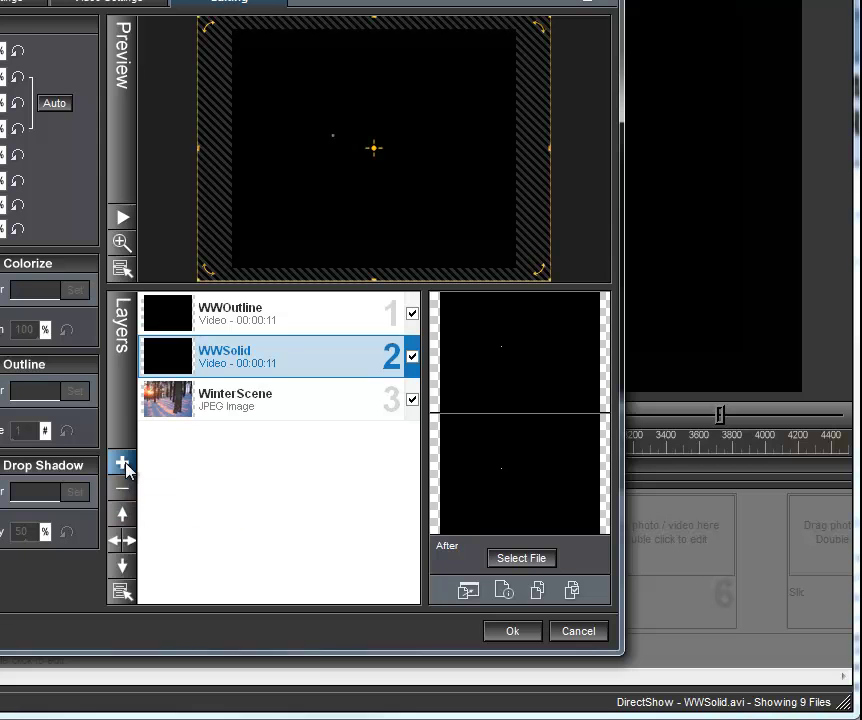
Step: Add a solid colour sampled from WinterScene, darkened to navy (RGB 28, 49, 105)
click(123, 464)
click(200, 511)
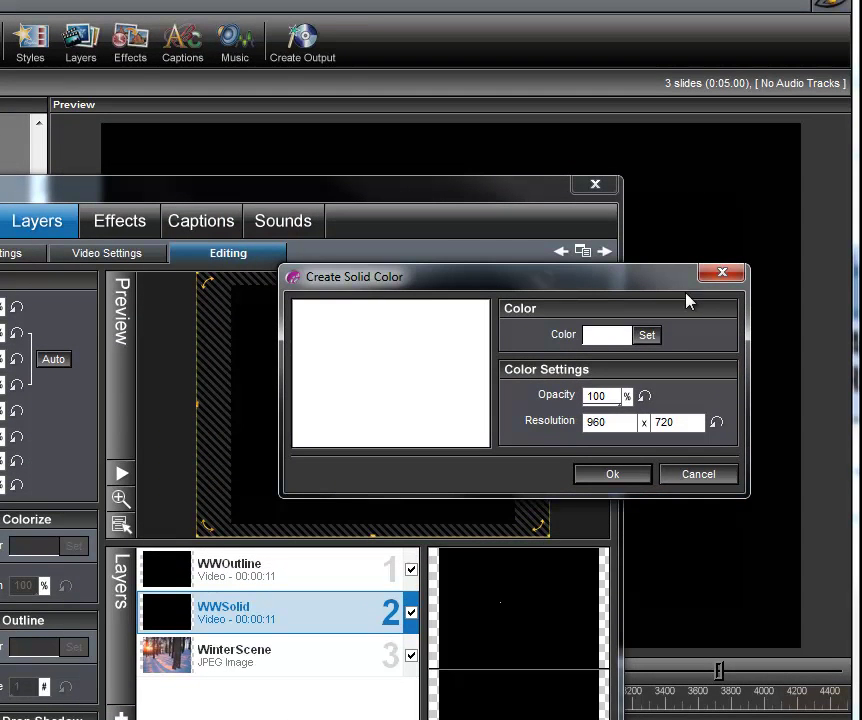
click(645, 337)
click(594, 352)
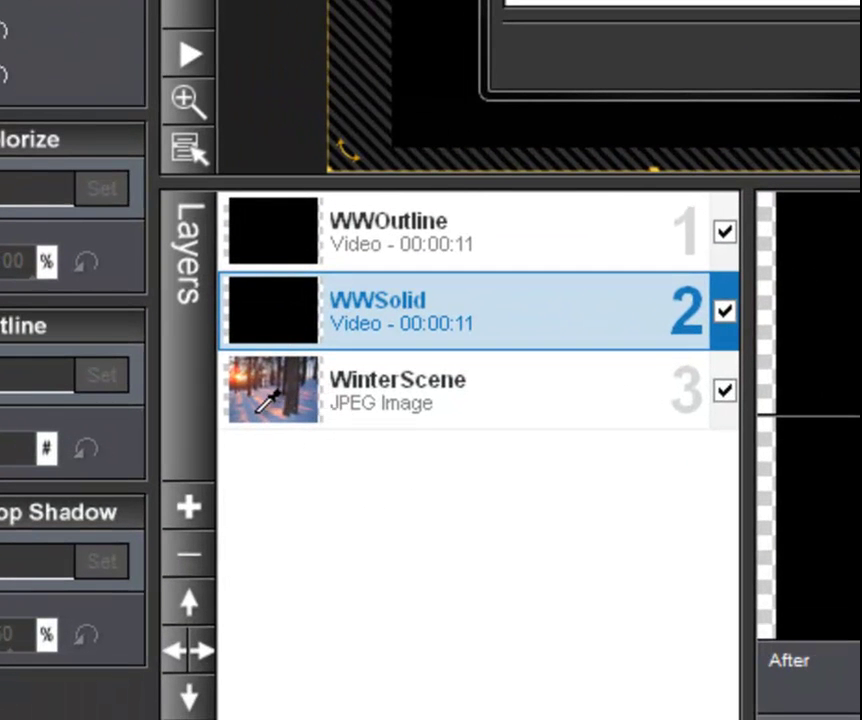
click(257, 410)
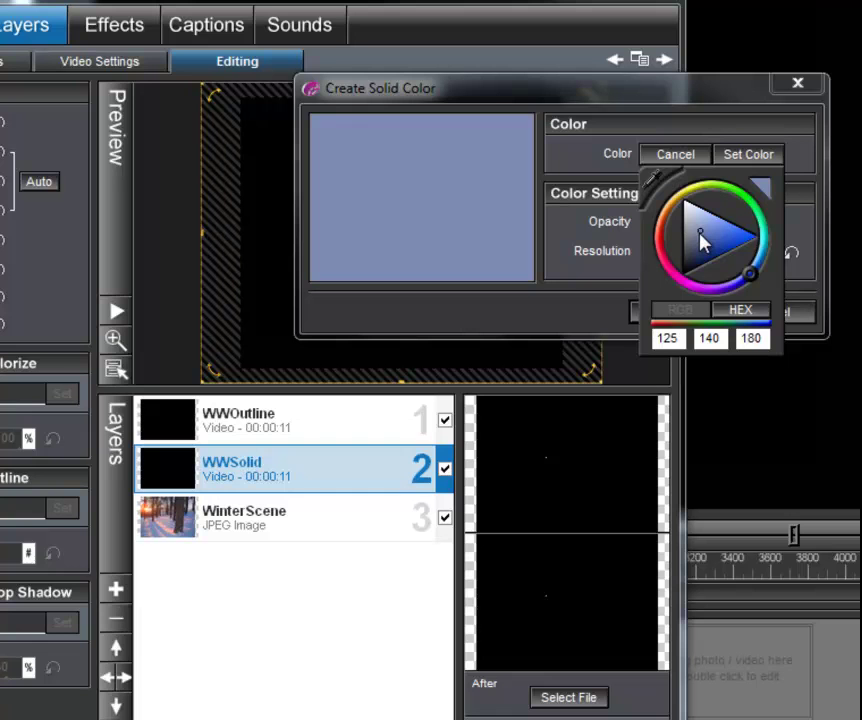
drag(700, 236, 706, 258)
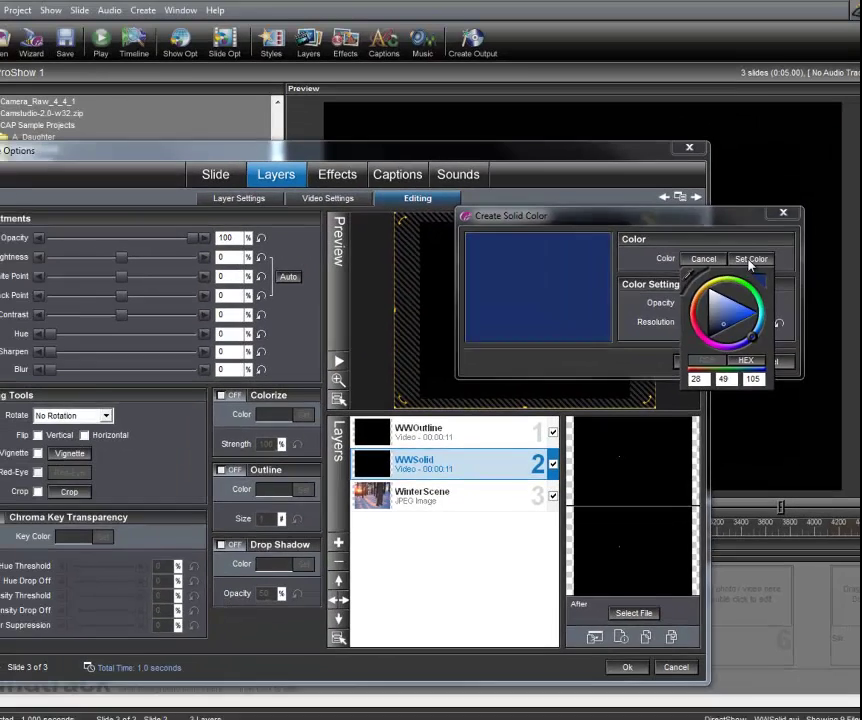
click(748, 154)
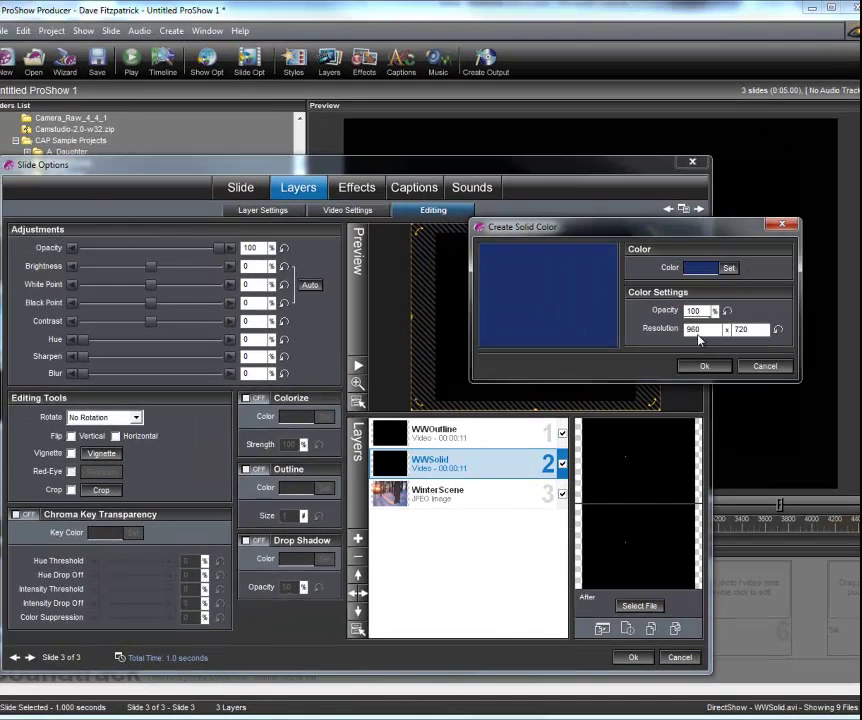
Step: Create the navy solid layer and start a new solid layer above WinterScene
click(704, 366)
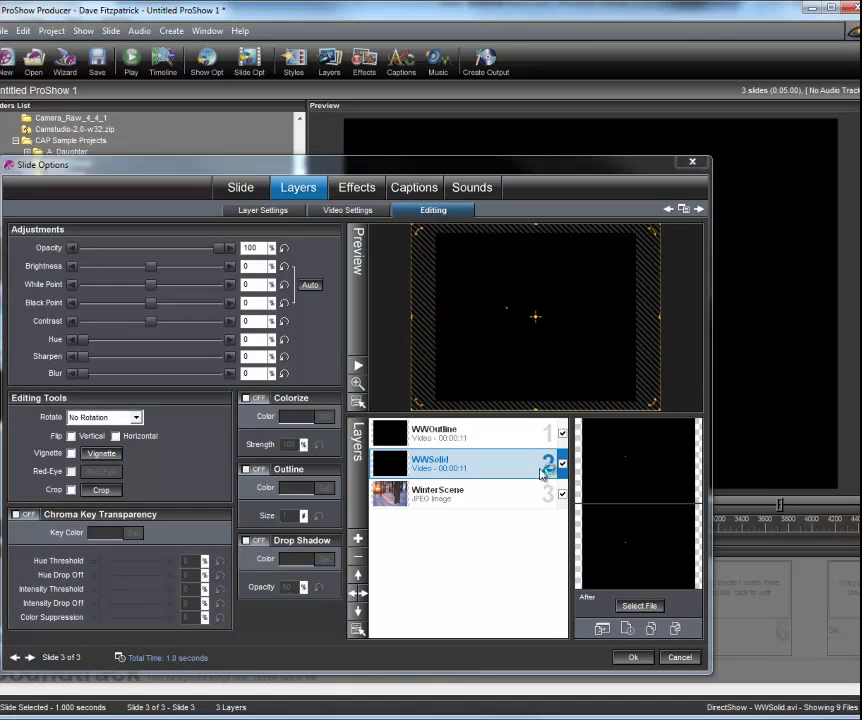
click(436, 521)
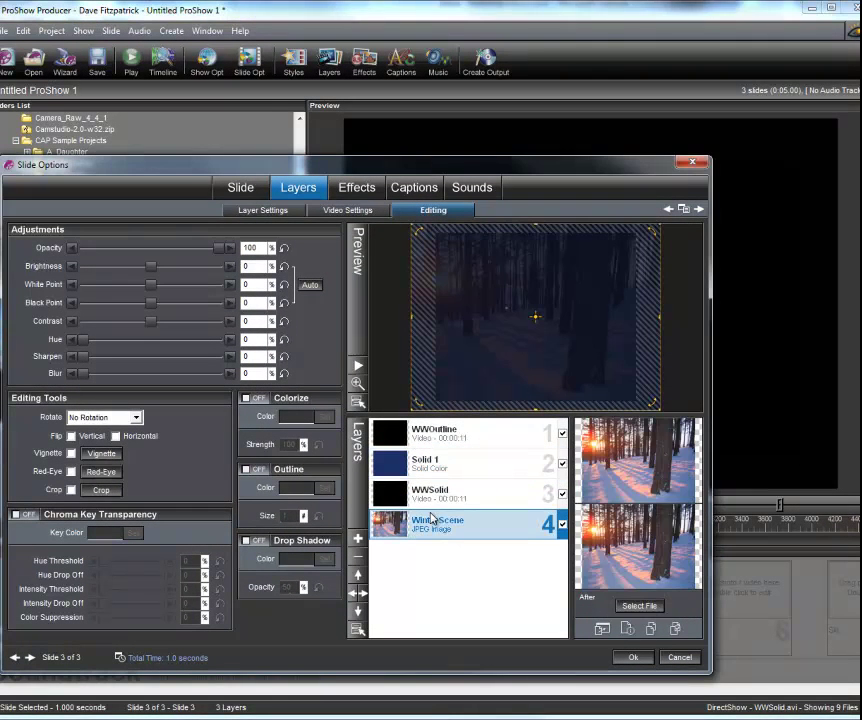
click(360, 541)
click(395, 573)
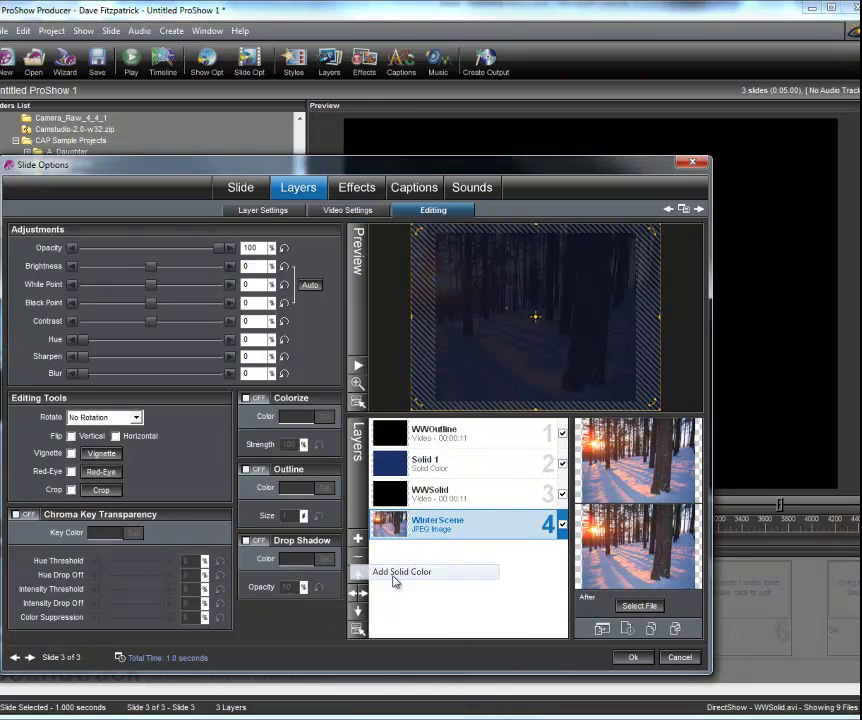
Step: Sample WinterScene's blue, lighten it, and create the light-blue Solid 2 layer
click(520, 330)
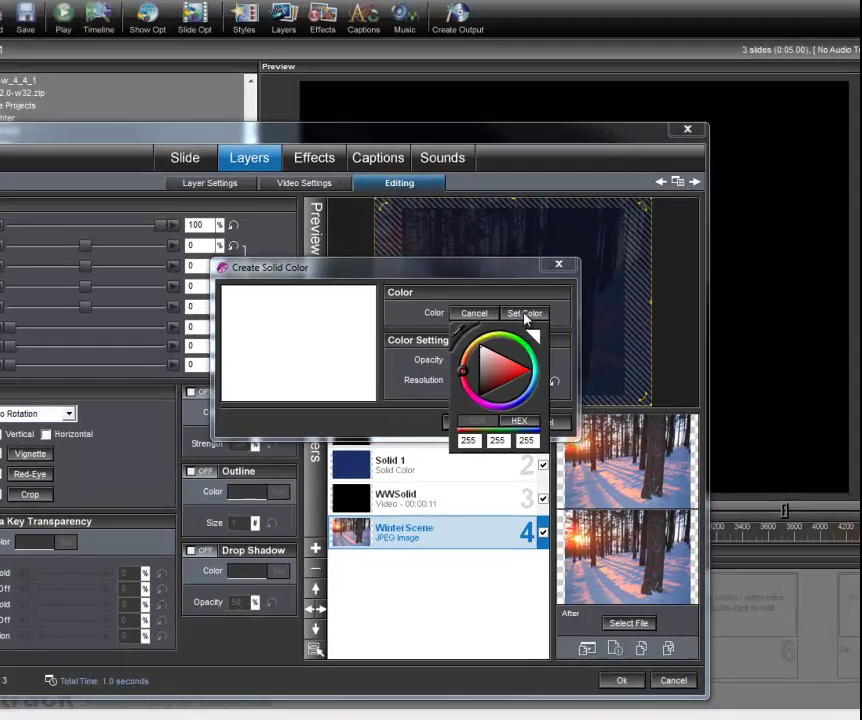
click(546, 330)
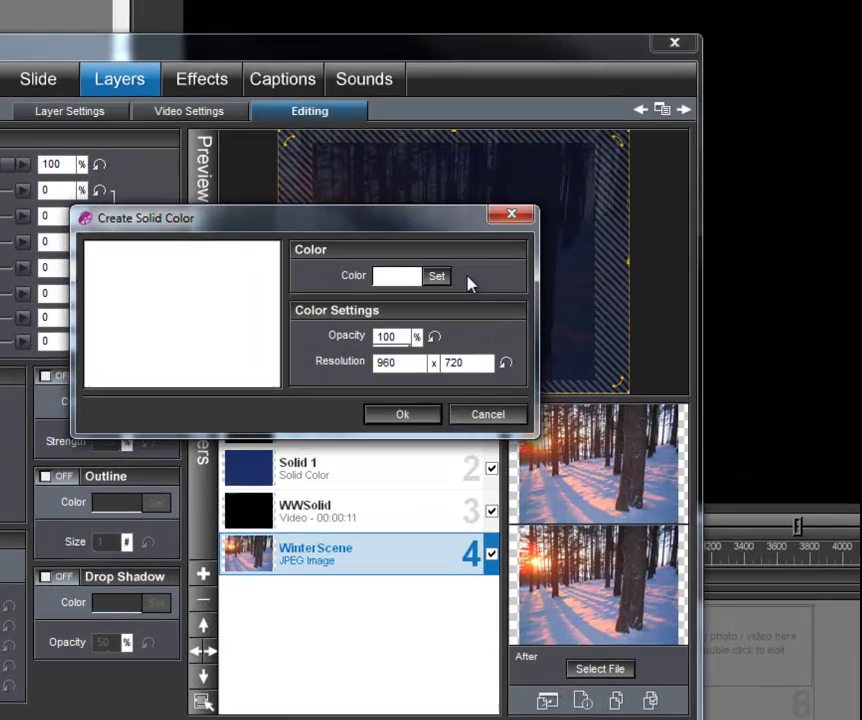
click(520, 335)
click(381, 296)
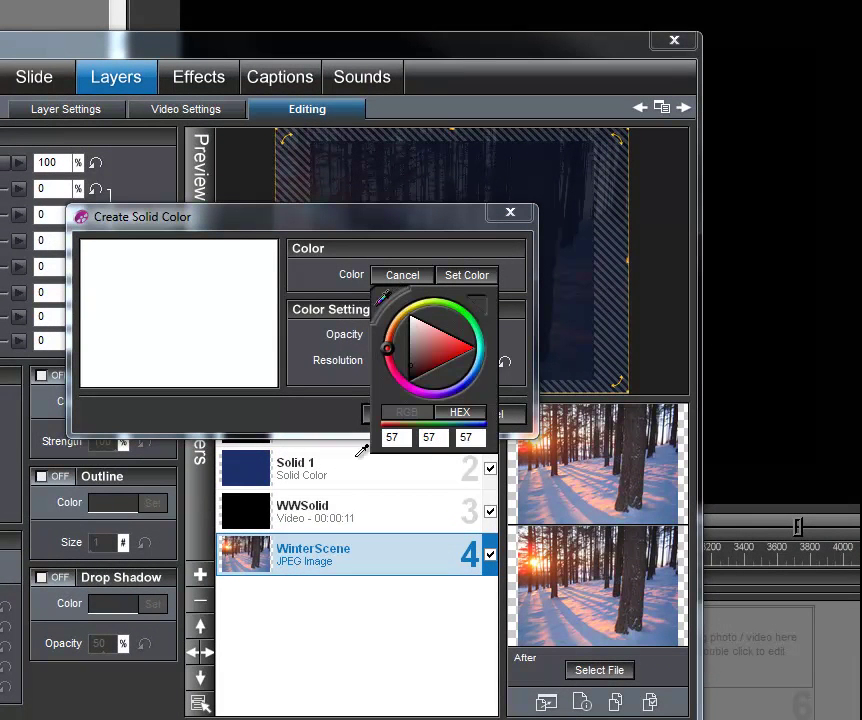
click(238, 566)
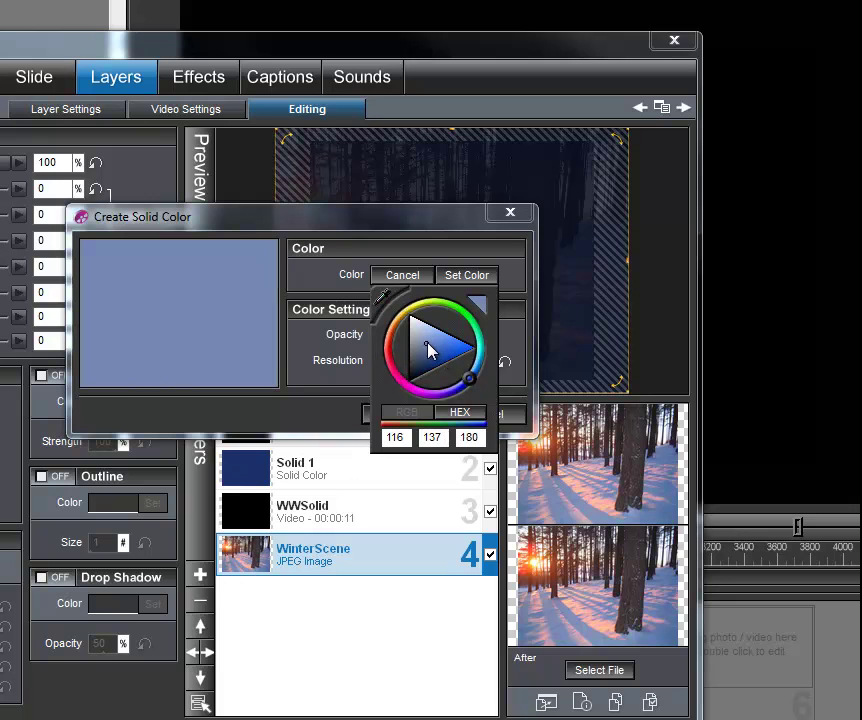
mouse_move(431, 346)
mouse_down()
mouse_move(428, 337)
mouse_move(435, 342)
mouse_up()
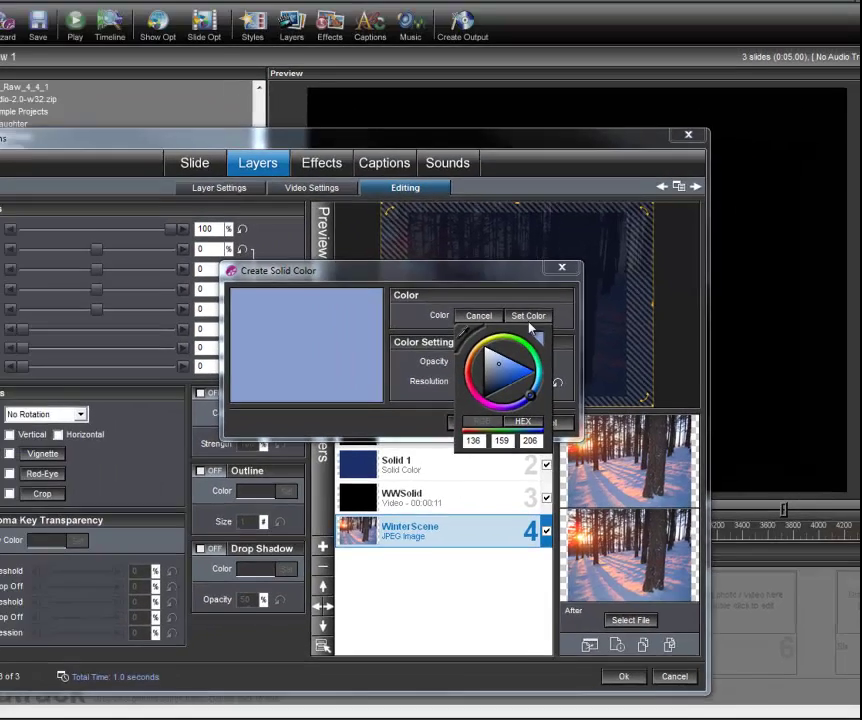
click(528, 318)
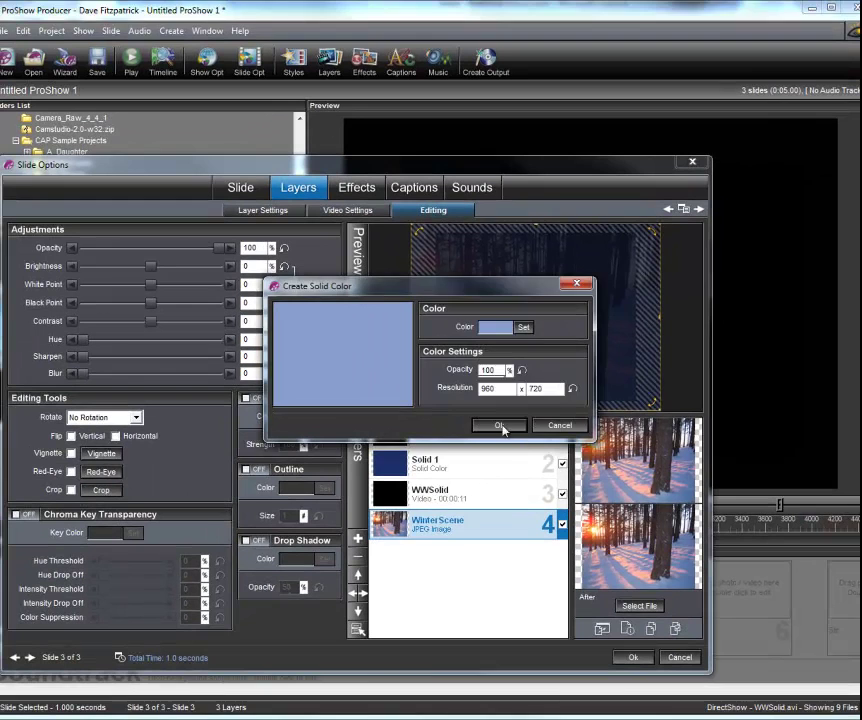
click(500, 426)
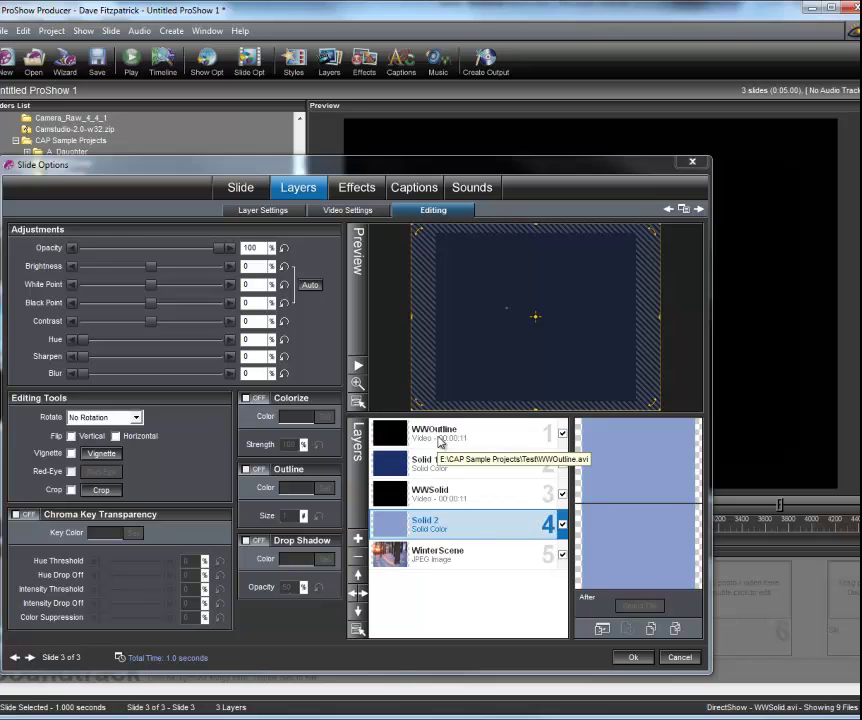
Step: Make WWOutline a masking layer over Solid 1
click(440, 443)
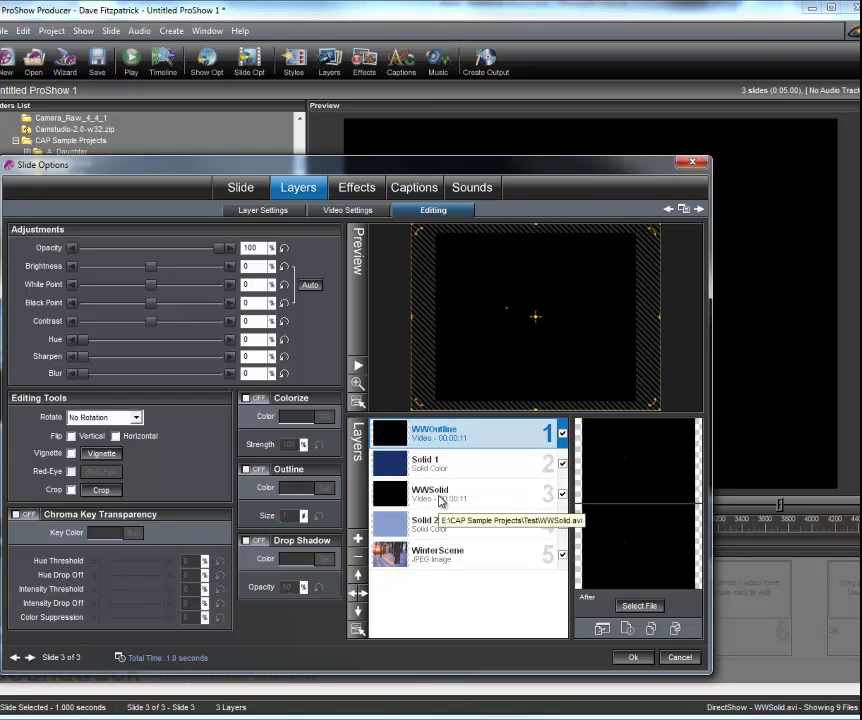
click(441, 498)
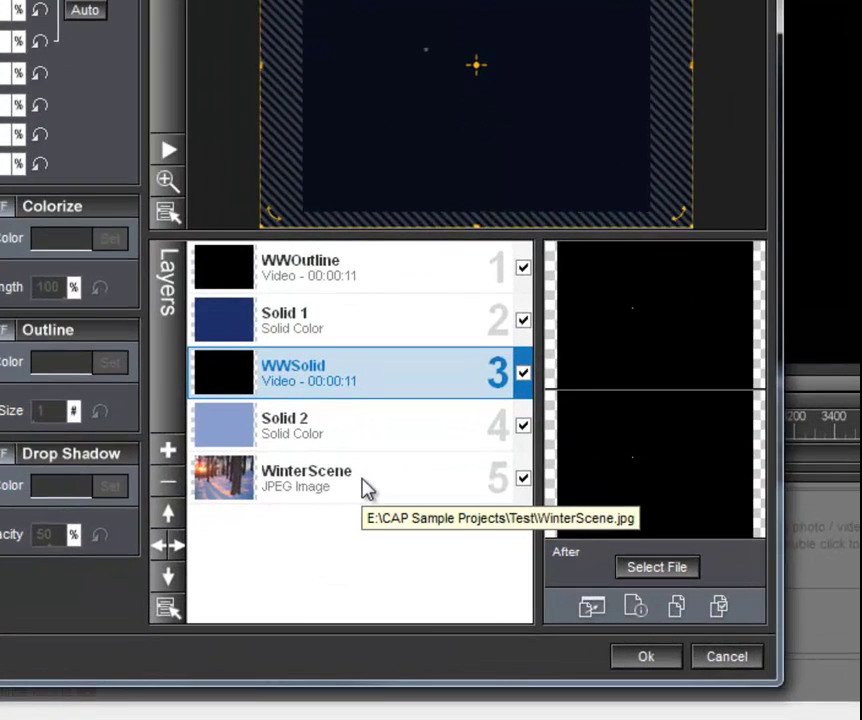
click(276, 283)
right_click(275, 280)
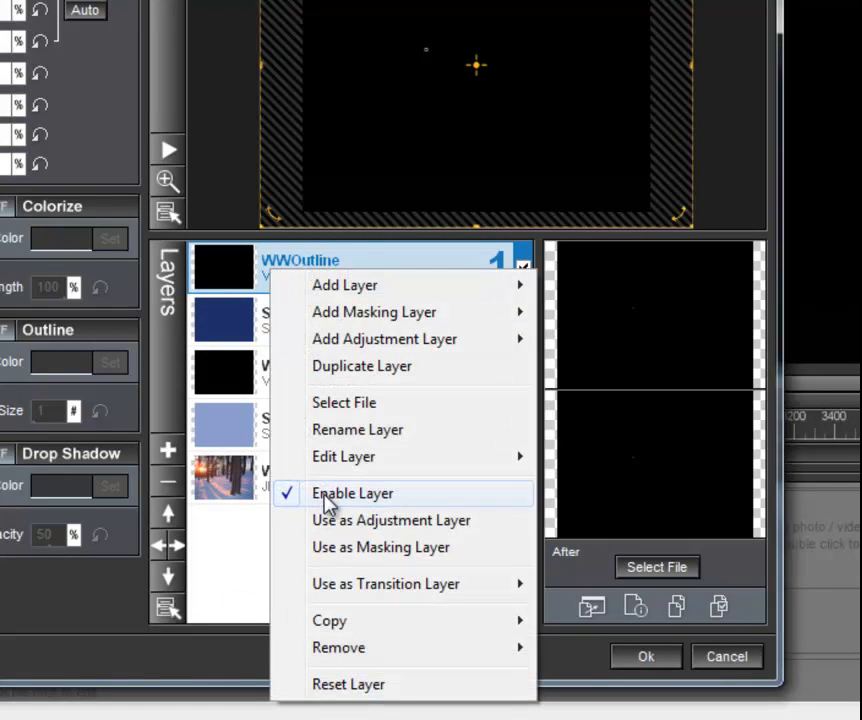
click(340, 547)
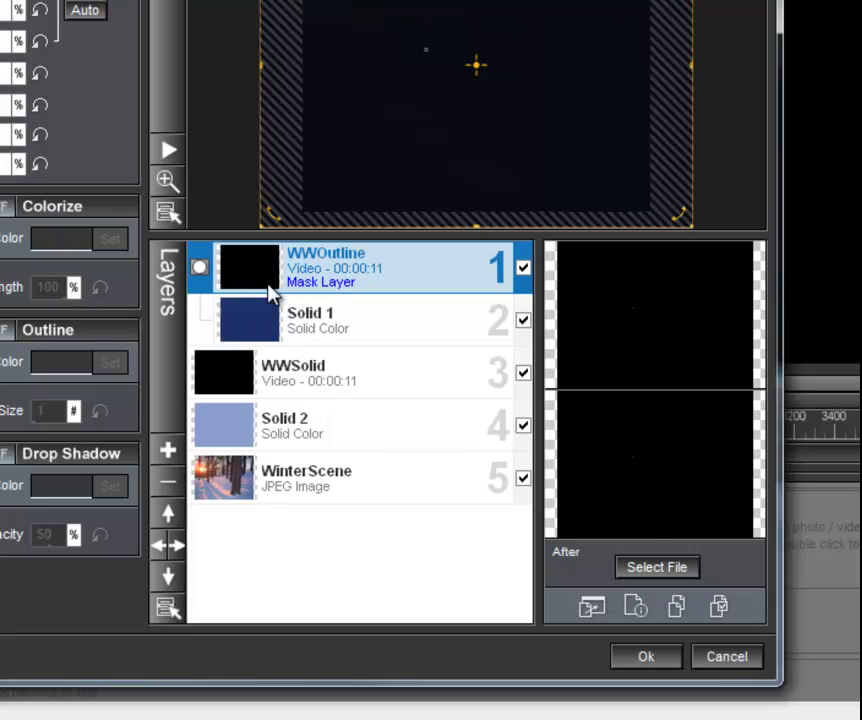
Step: Make WWSolid a masking layer over Solid 2
click(330, 390)
right_click(340, 382)
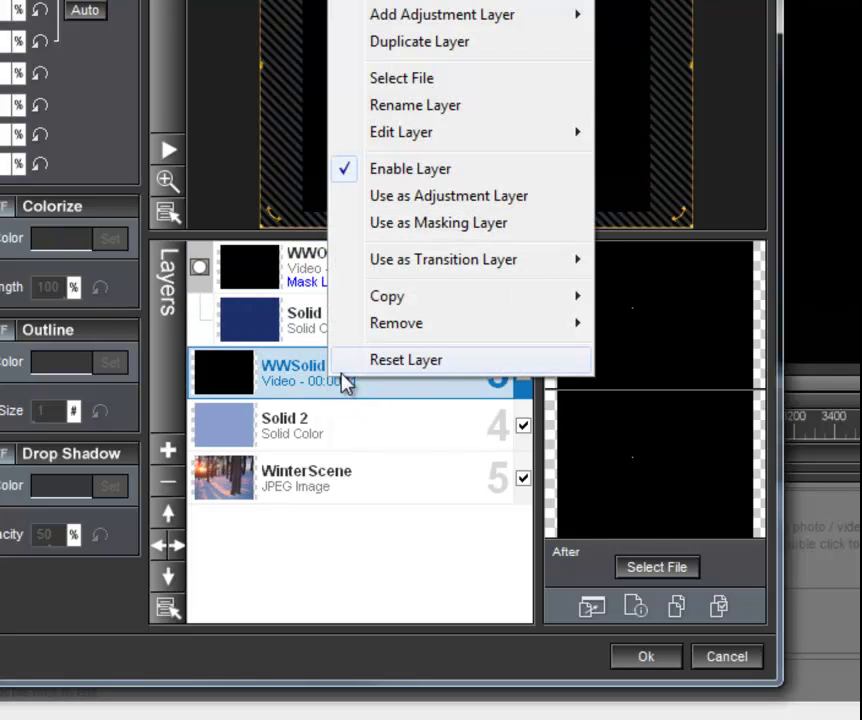
click(405, 223)
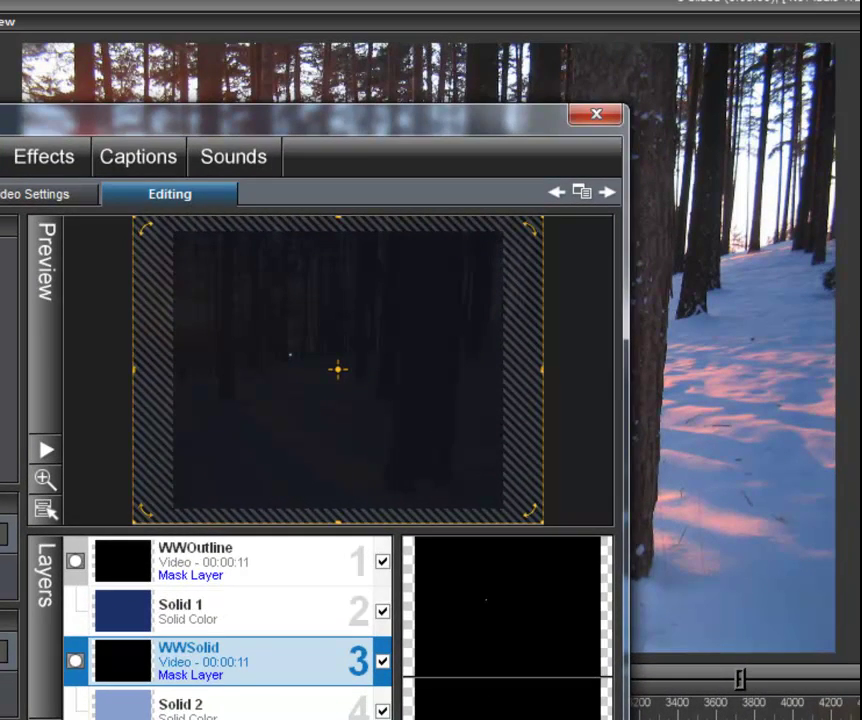
Step: Reopen Slide 3's options and review WWOutline's Layer Settings and Video Settings tabs
click(612, 698)
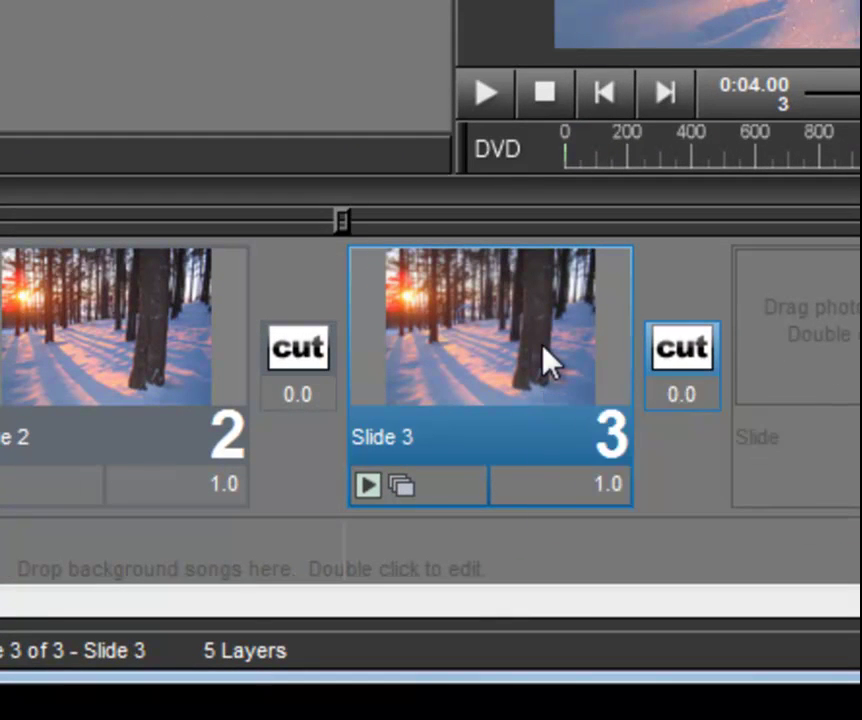
double_click(548, 362)
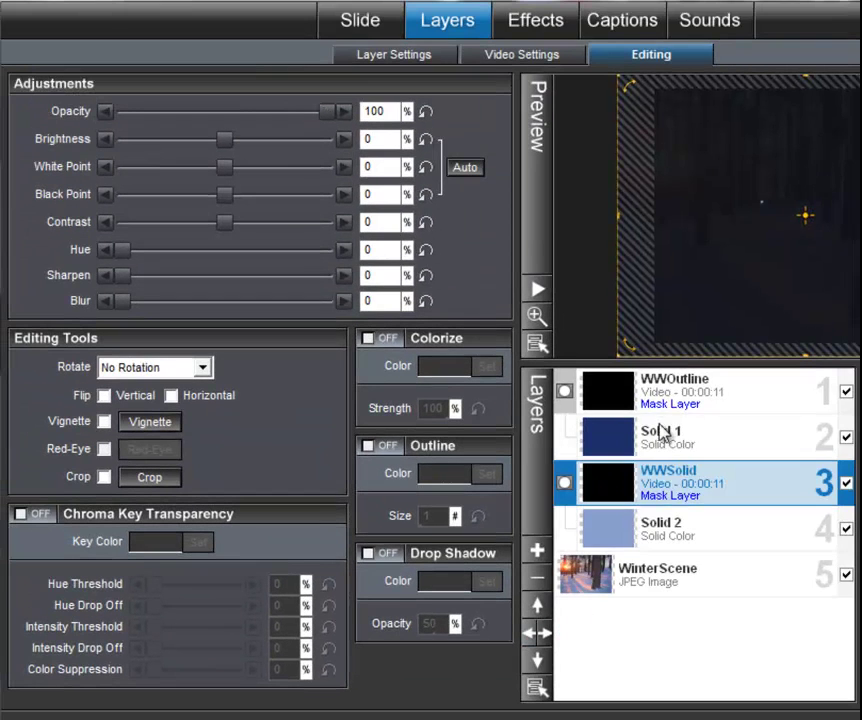
click(666, 362)
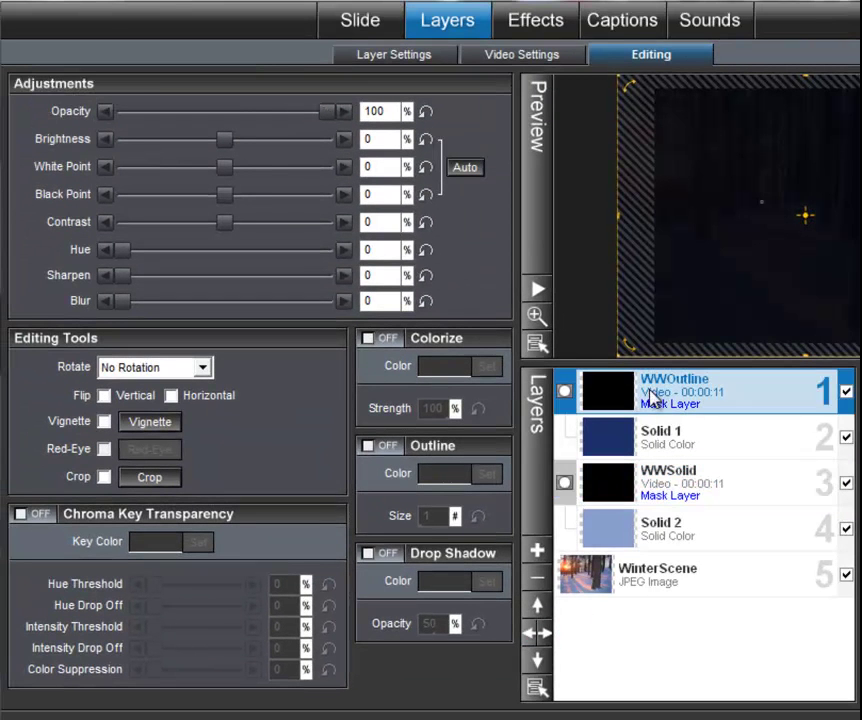
click(390, 55)
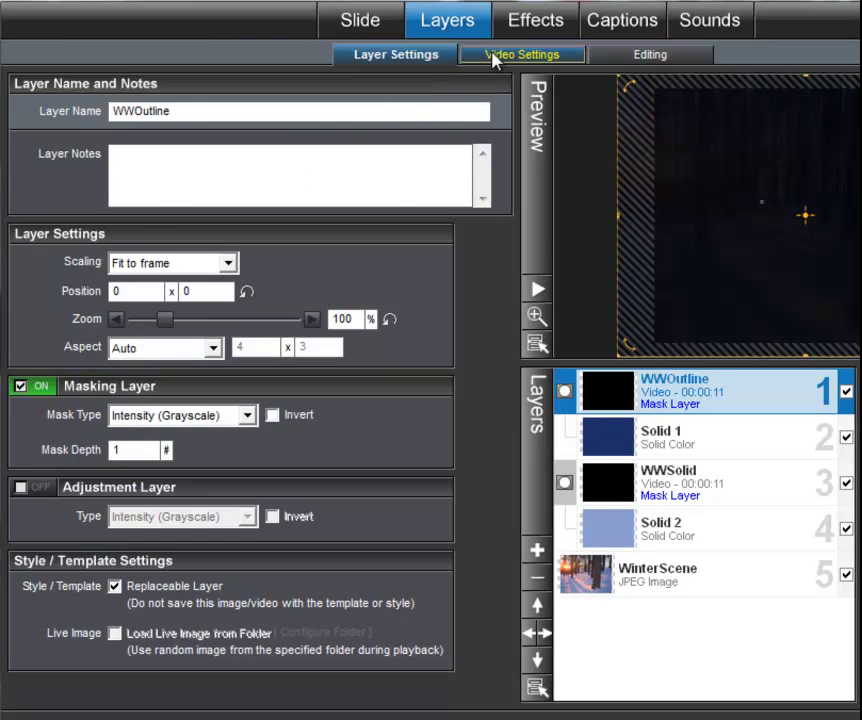
click(496, 56)
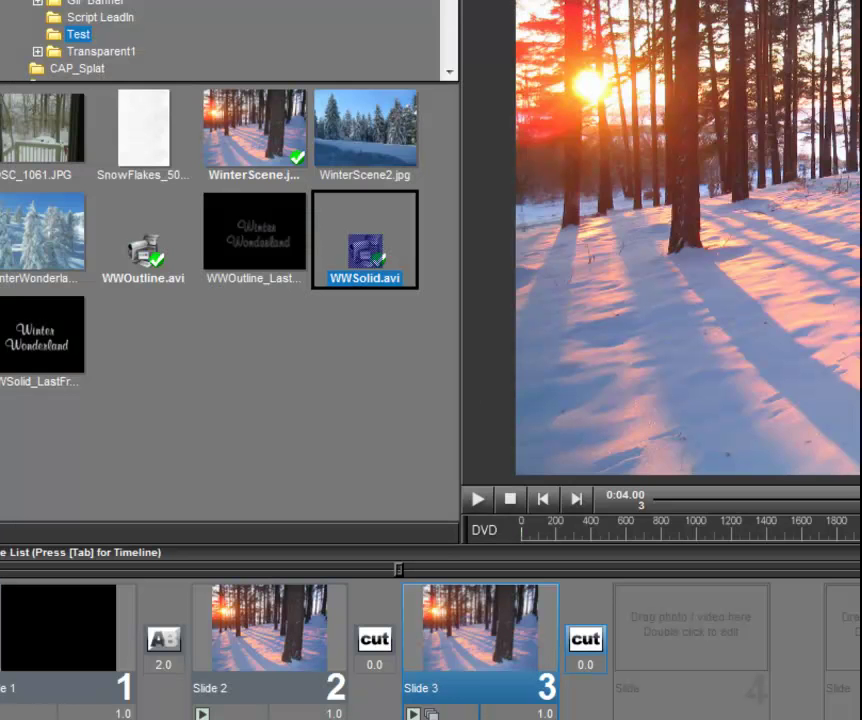
Step: Enter 16 seconds in Slide 3's duration field in the slide list
click(518, 713)
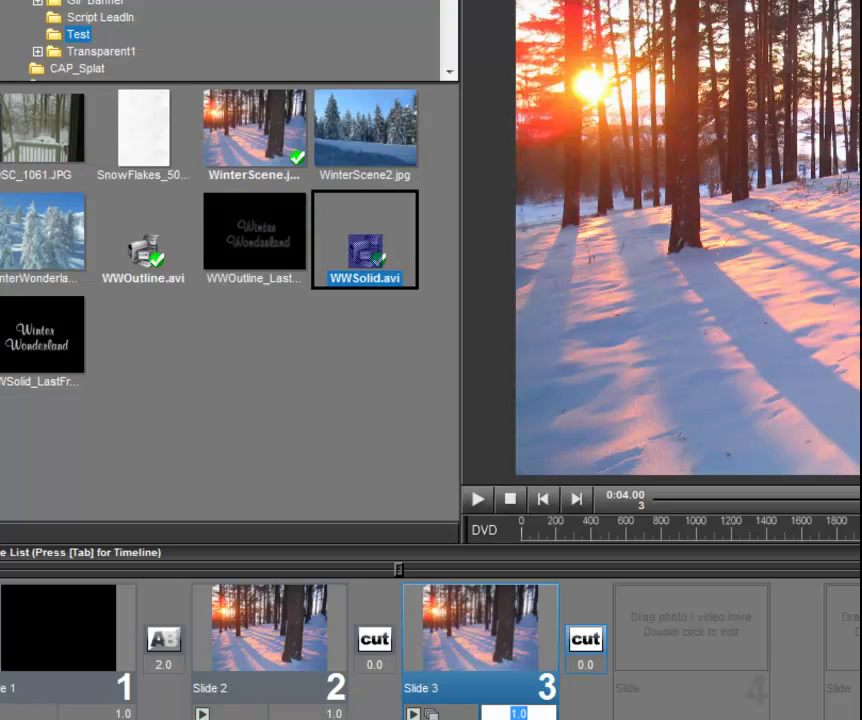
text(16)
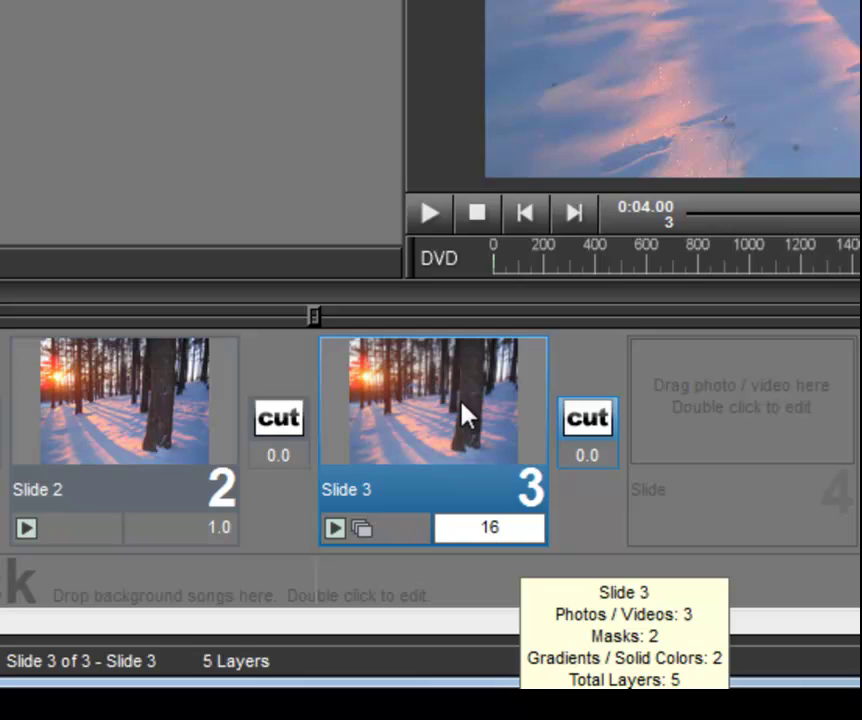
Step: Put a 3-second AB crossfade after Slide 3, making the show 23 seconds
click(603, 425)
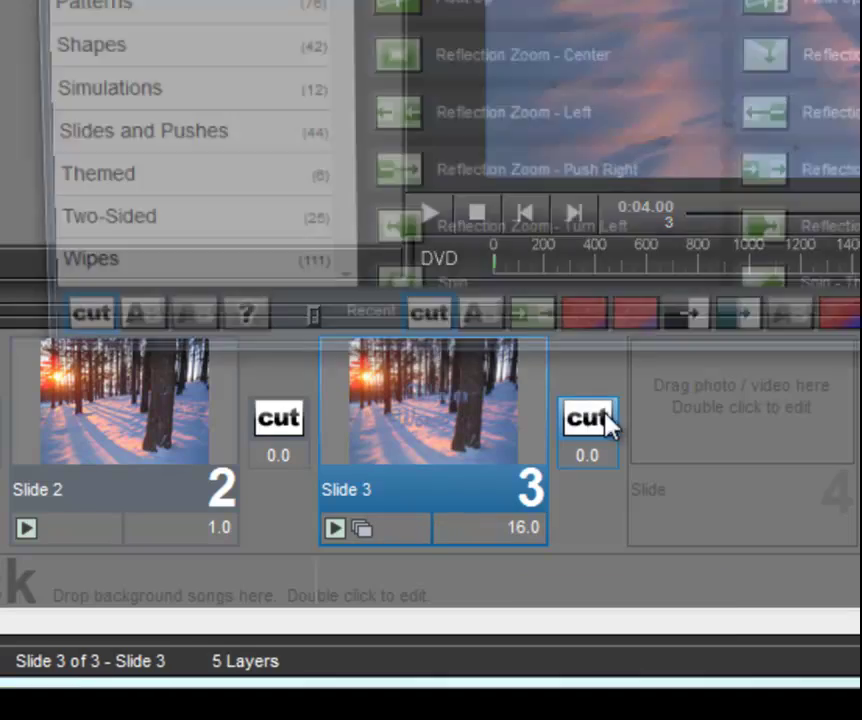
double_click(473, 313)
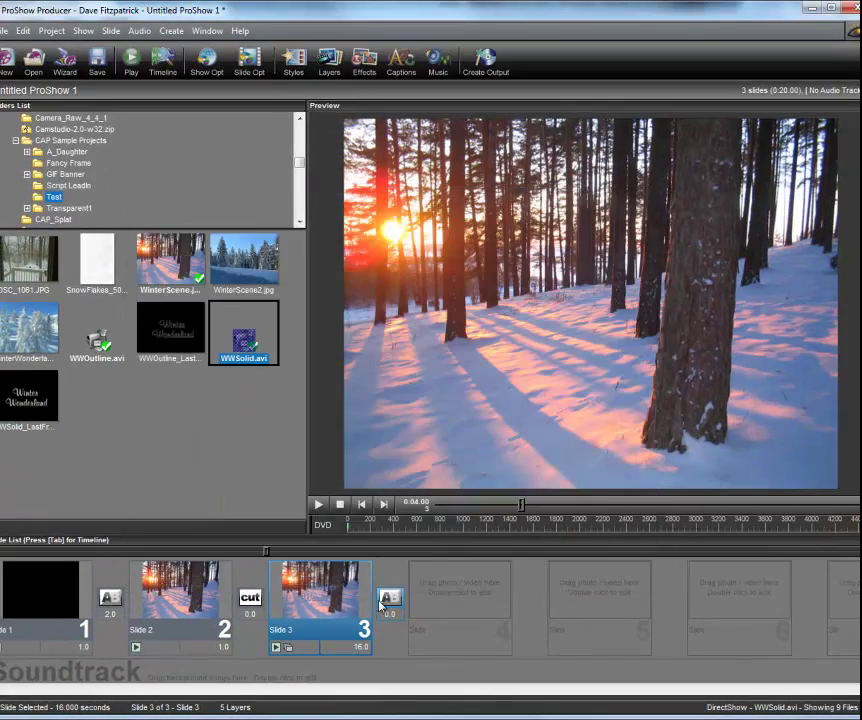
click(394, 613)
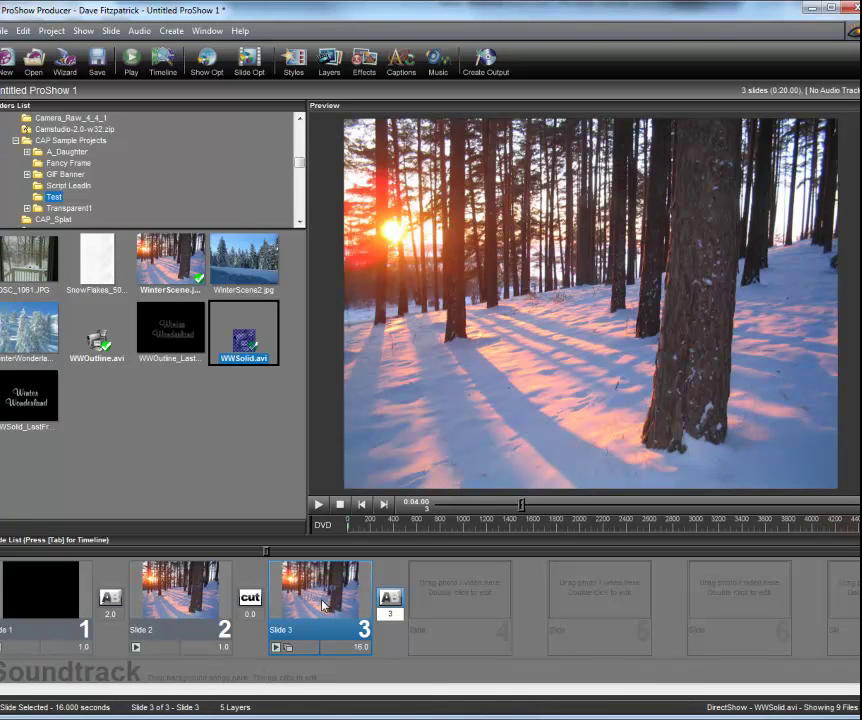
text(3)
key(Return)
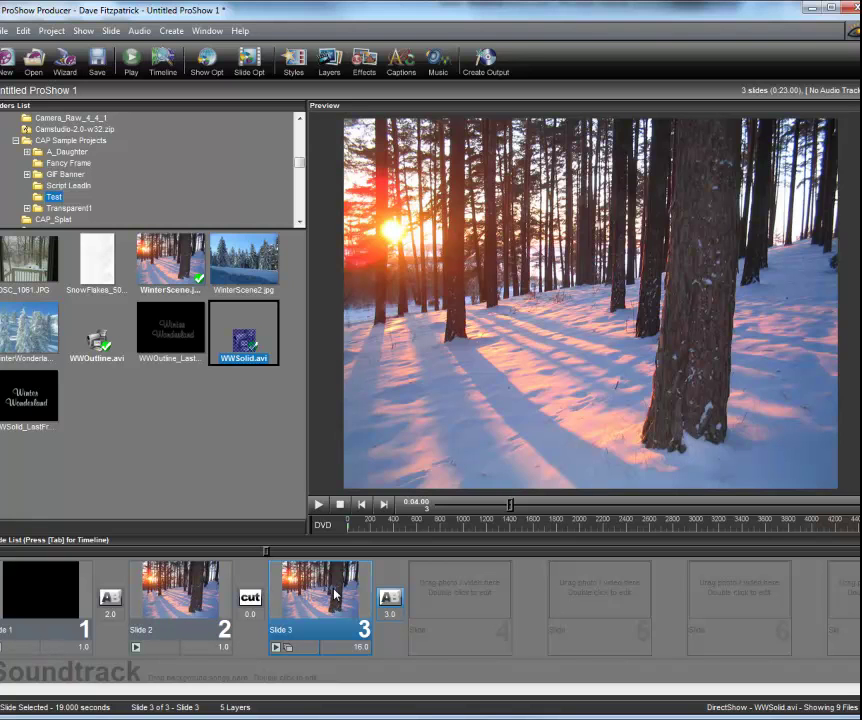
mouse_move(297, 588)
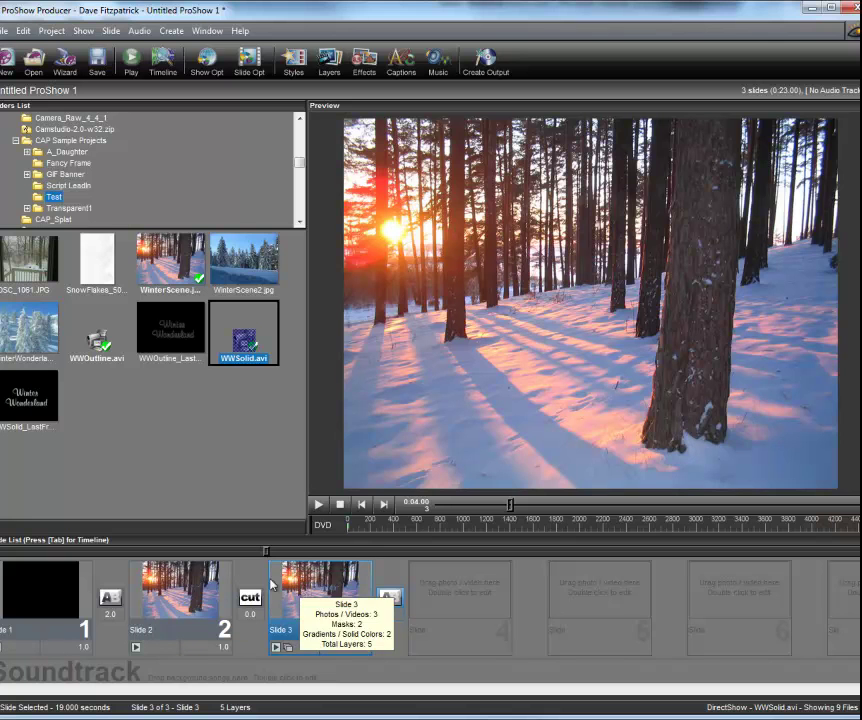
click(362, 505)
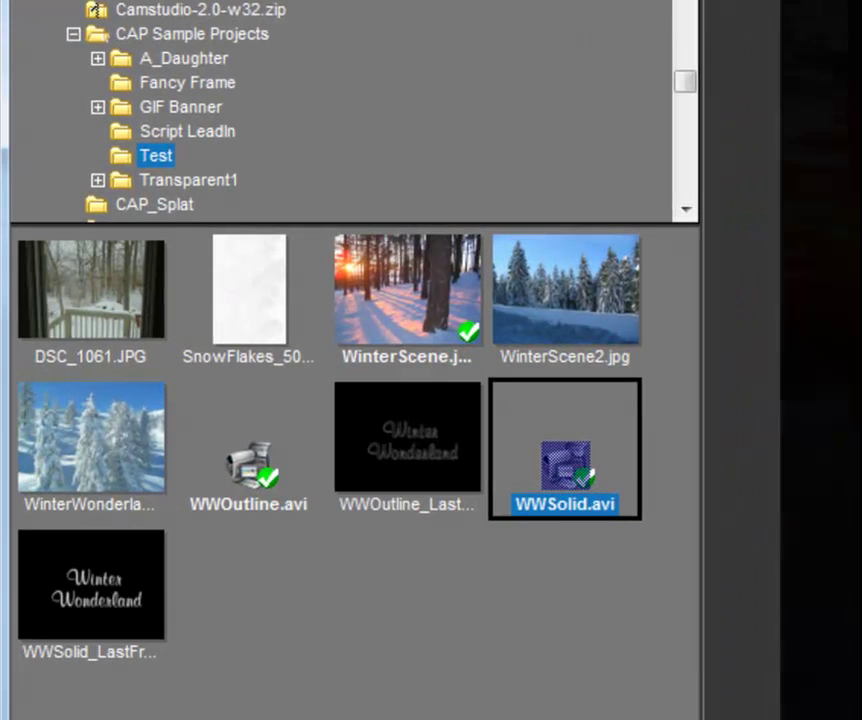
click(258, 293)
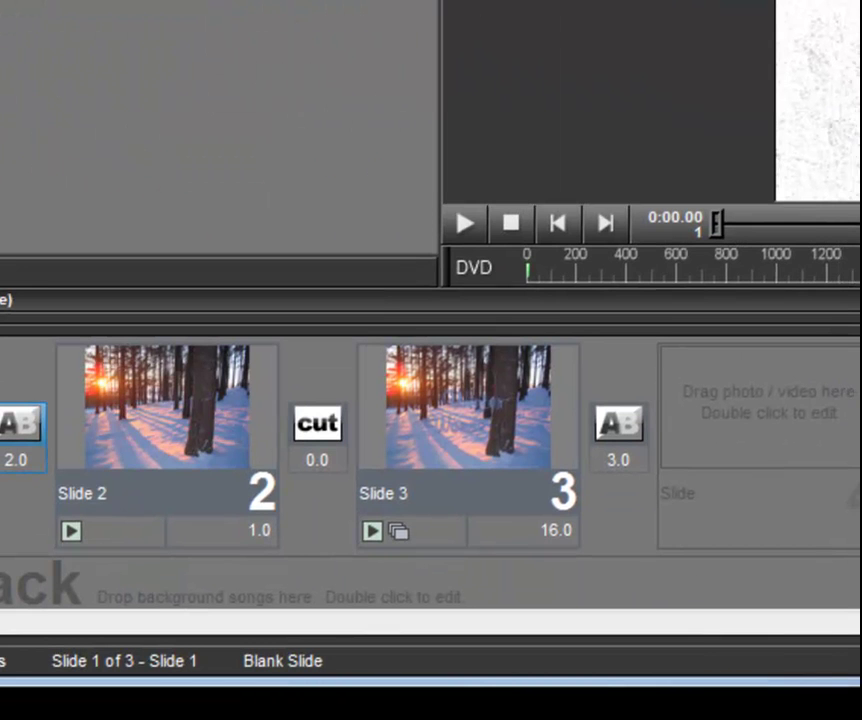
Step: Add SnowFlakes_50.png to Slide 3 and set its ending position to 180% zoom, pan 5.06
drag(468, 100, 483, 425)
click(484, 421)
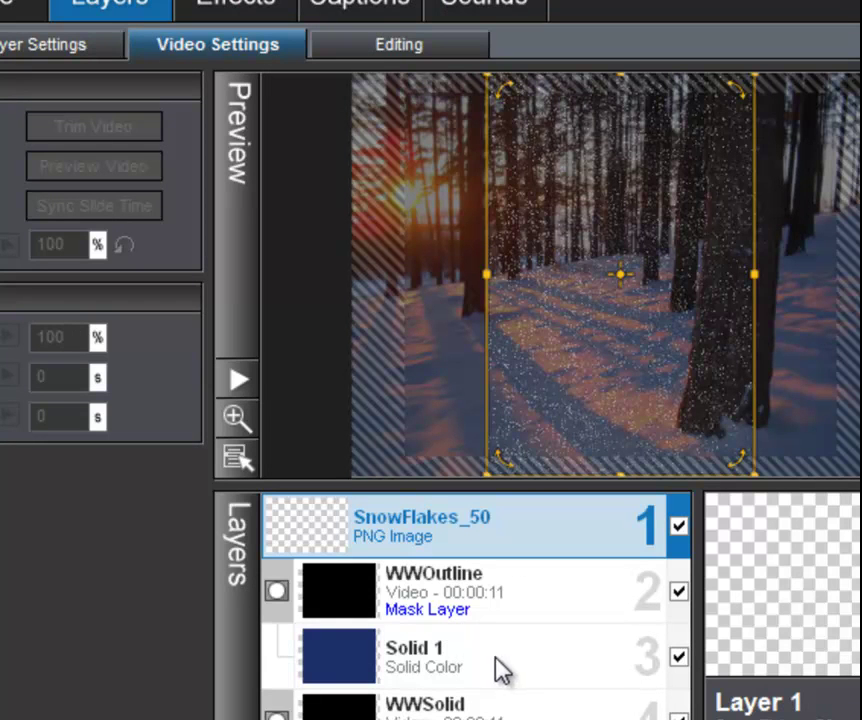
click(244, 5)
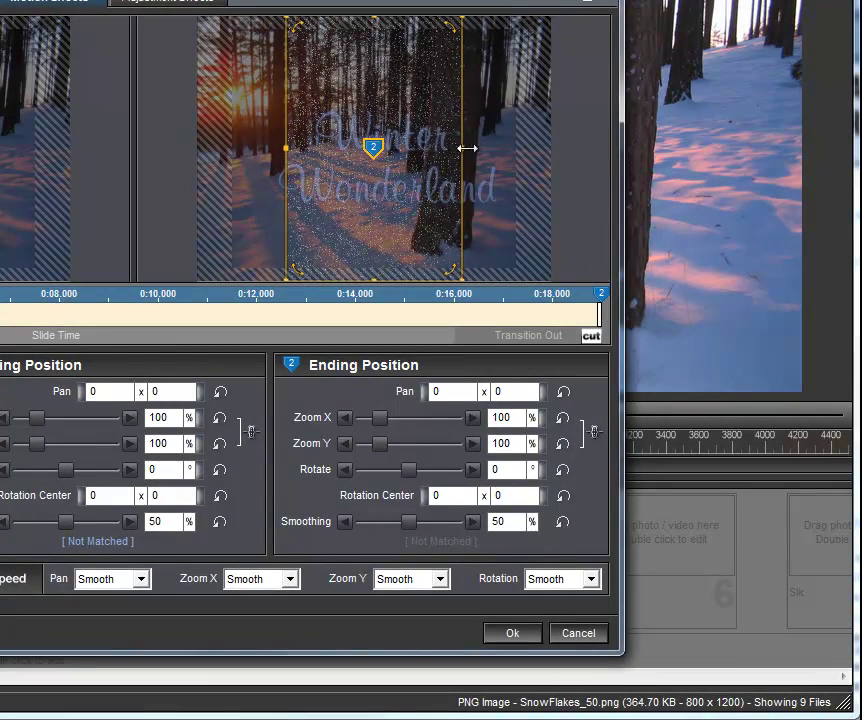
drag(466, 148, 500, 150)
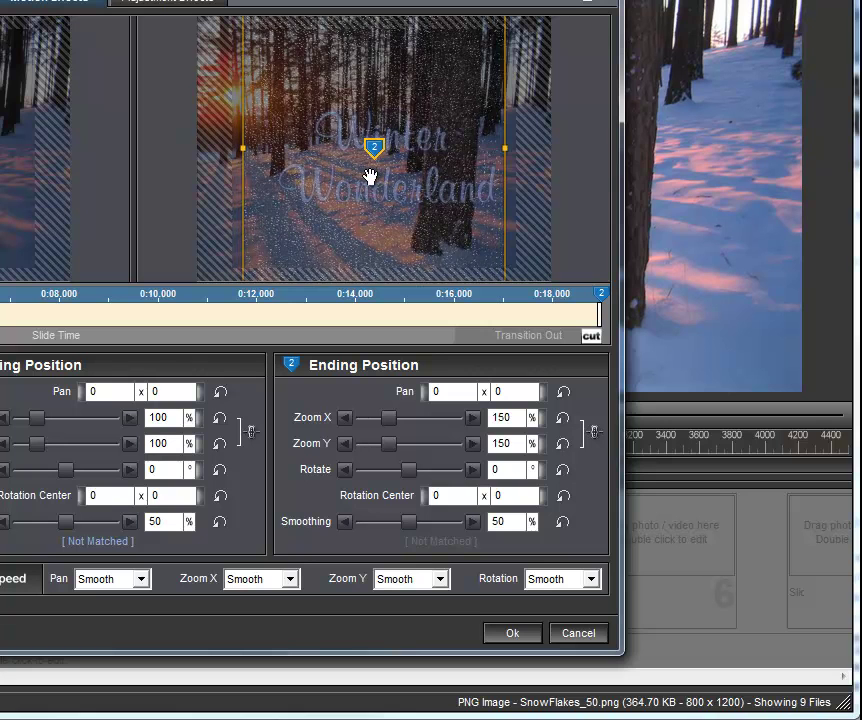
drag(371, 177, 387, 179)
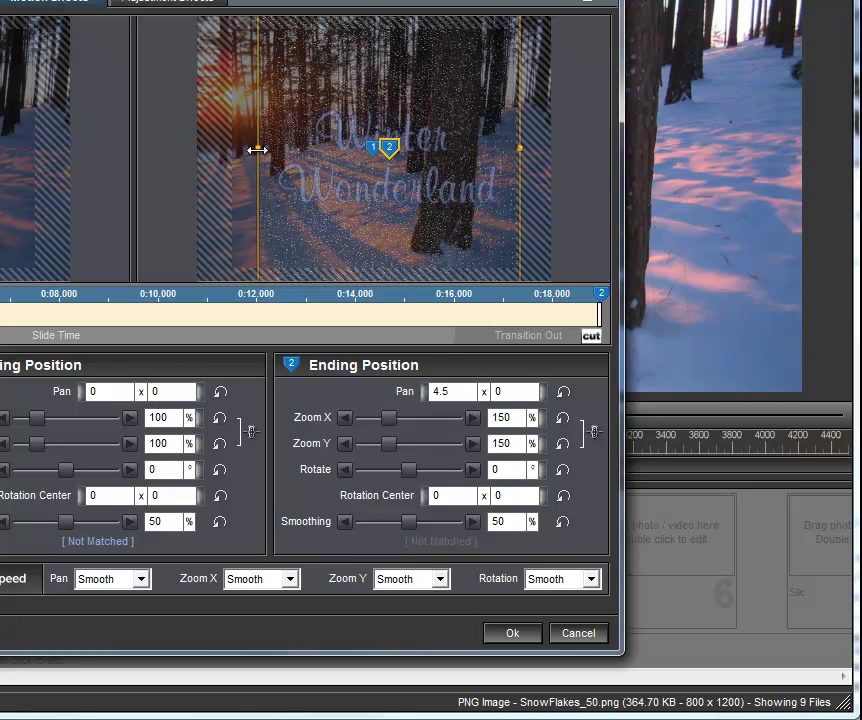
drag(257, 150, 232, 150)
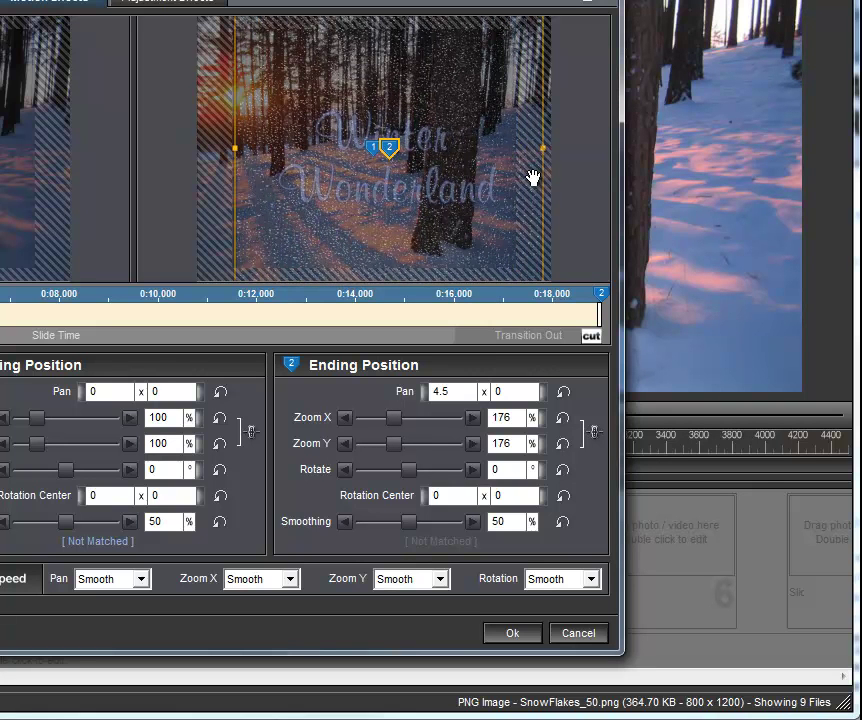
drag(541, 155, 550, 148)
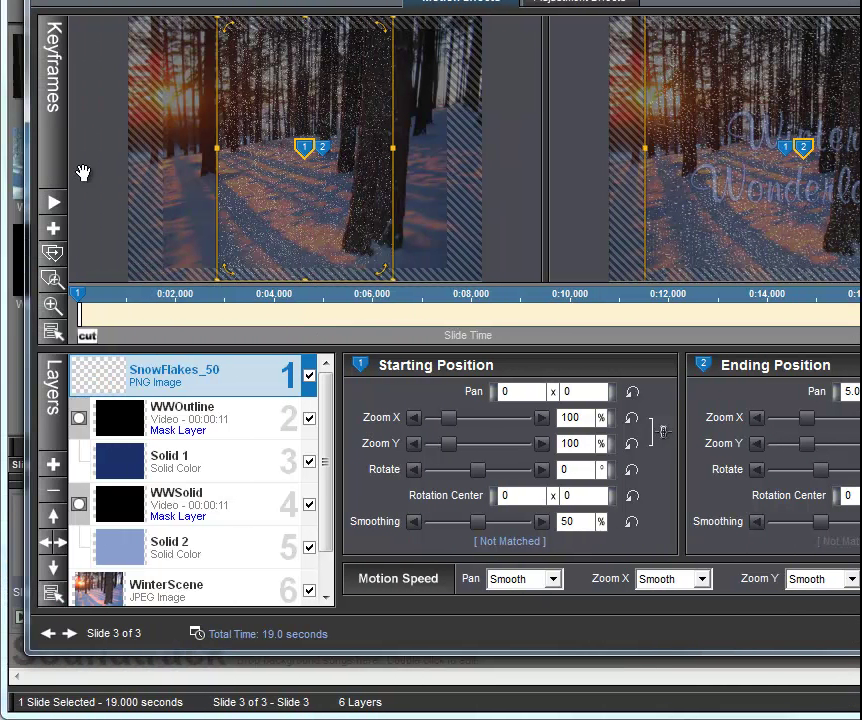
Step: Copy end to start, then pan snowflakes from 4.5, −65.78 to 5.62, 72.55 at Linear speed
click(53, 253)
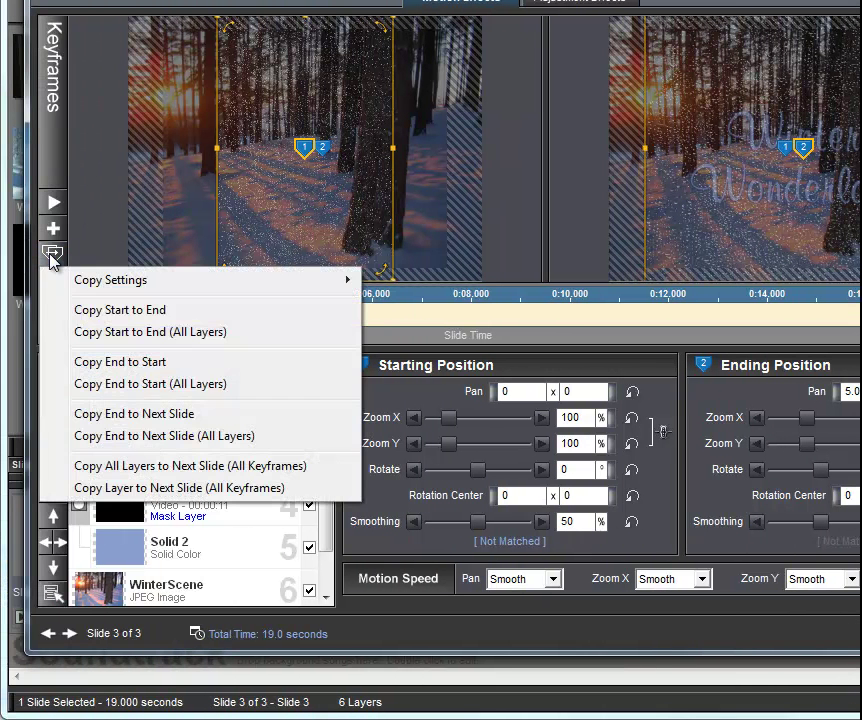
click(141, 363)
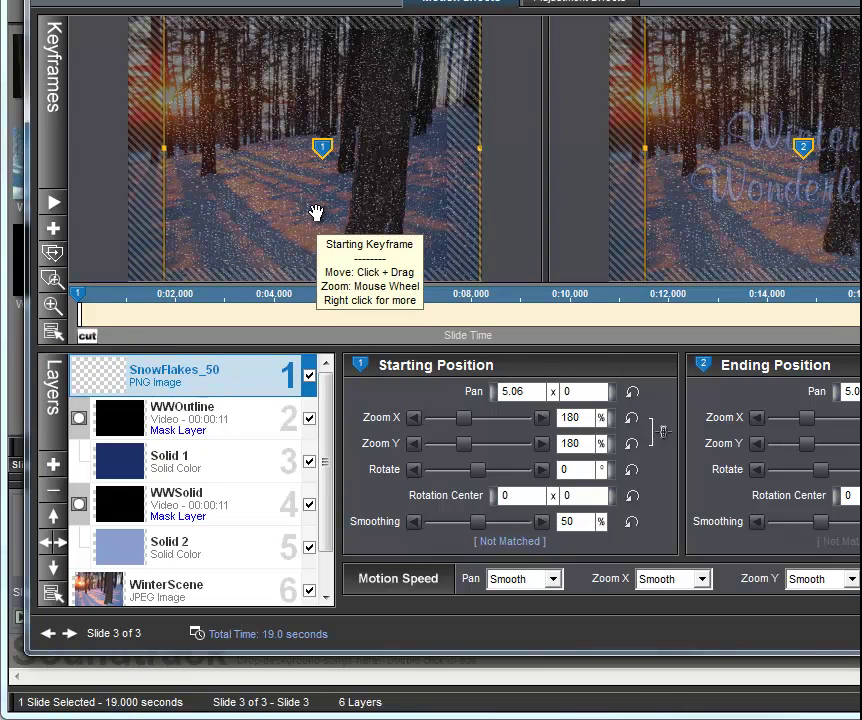
mouse_move(319, 217)
mouse_down()
mouse_move(320, 84)
mouse_move(321, 169)
mouse_move(321, 149)
mouse_up()
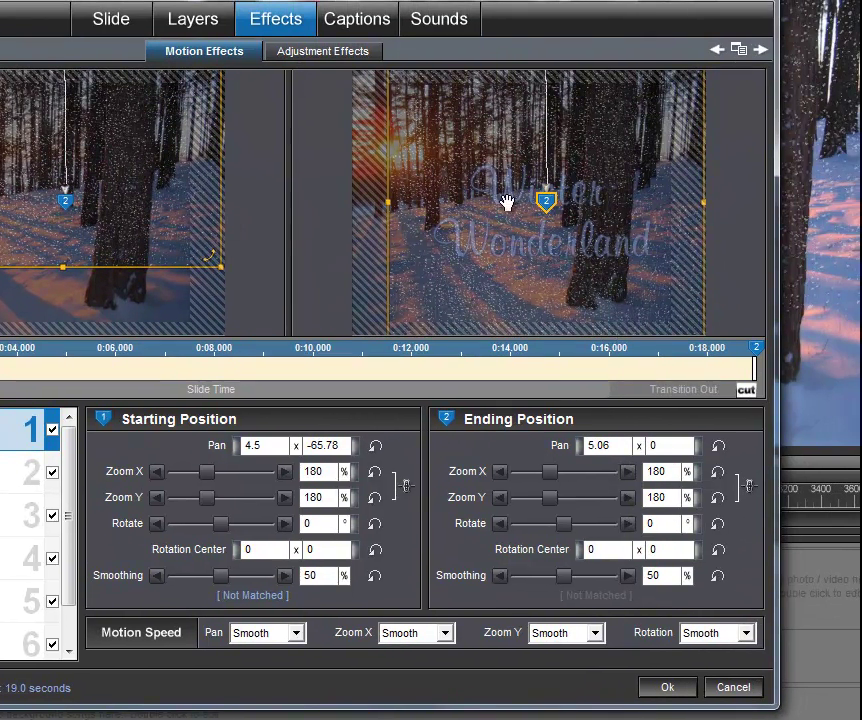
drag(550, 148, 549, 292)
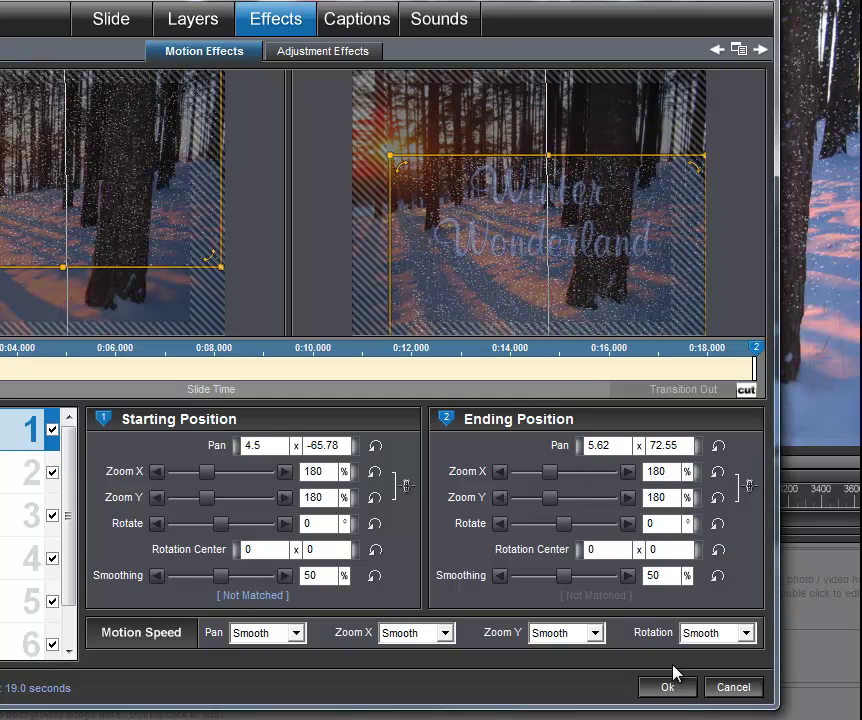
click(302, 634)
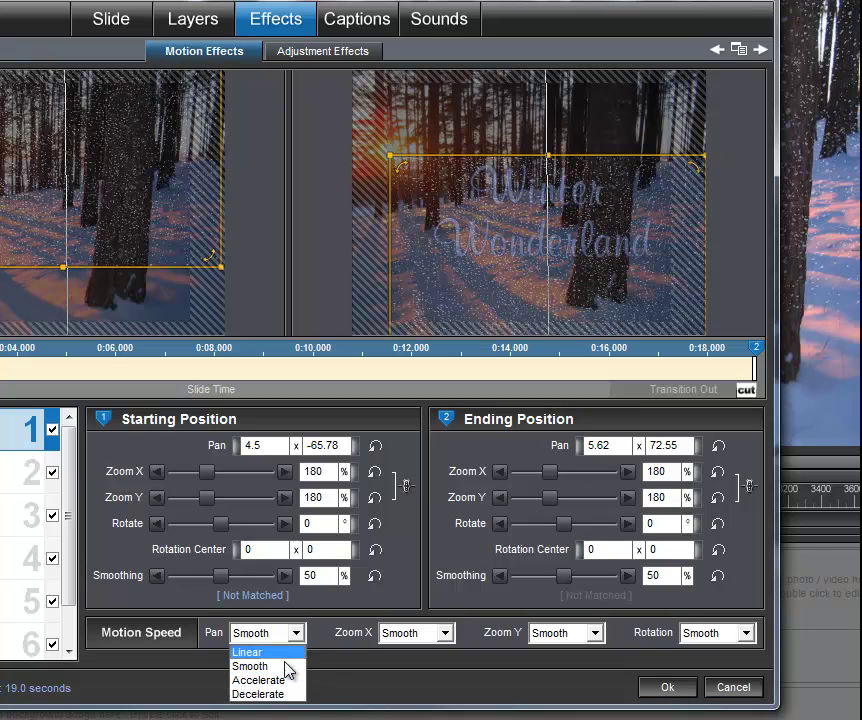
click(266, 649)
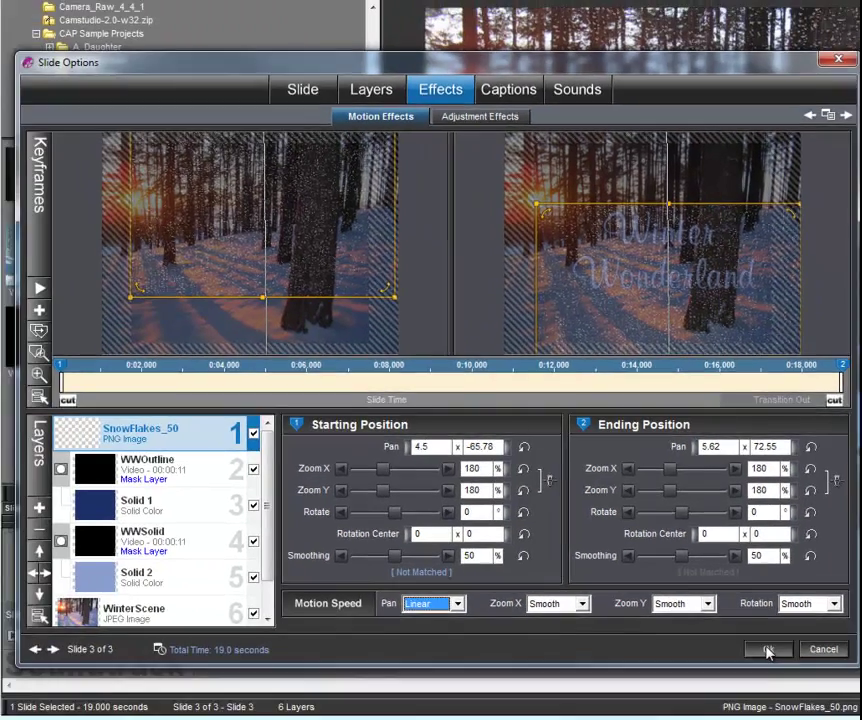
Step: Reopen Slide 3's options and move SnowFlakes_50 down to layer 5, above WinterScene
click(667, 687)
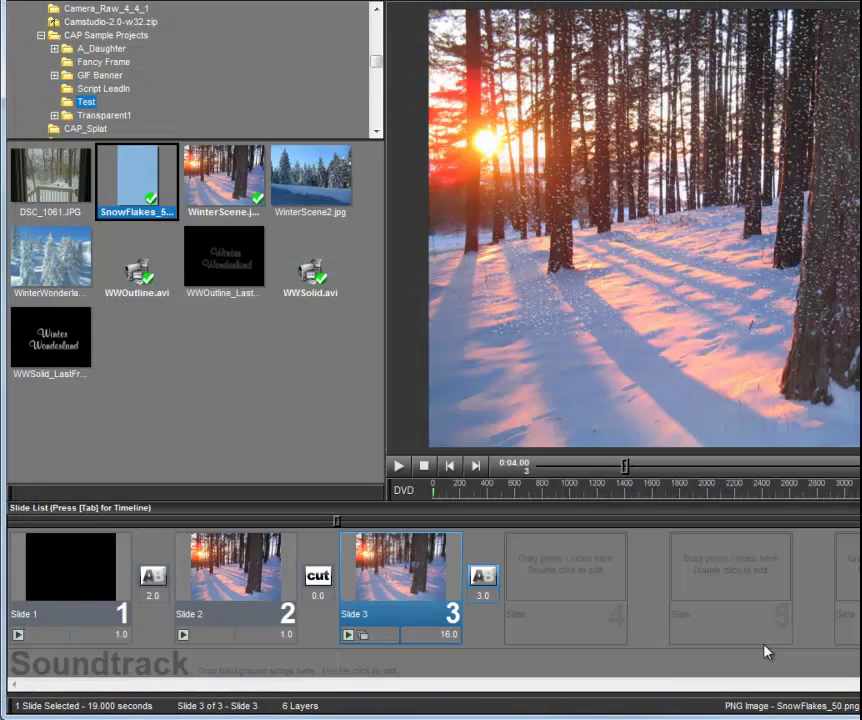
double_click(400, 583)
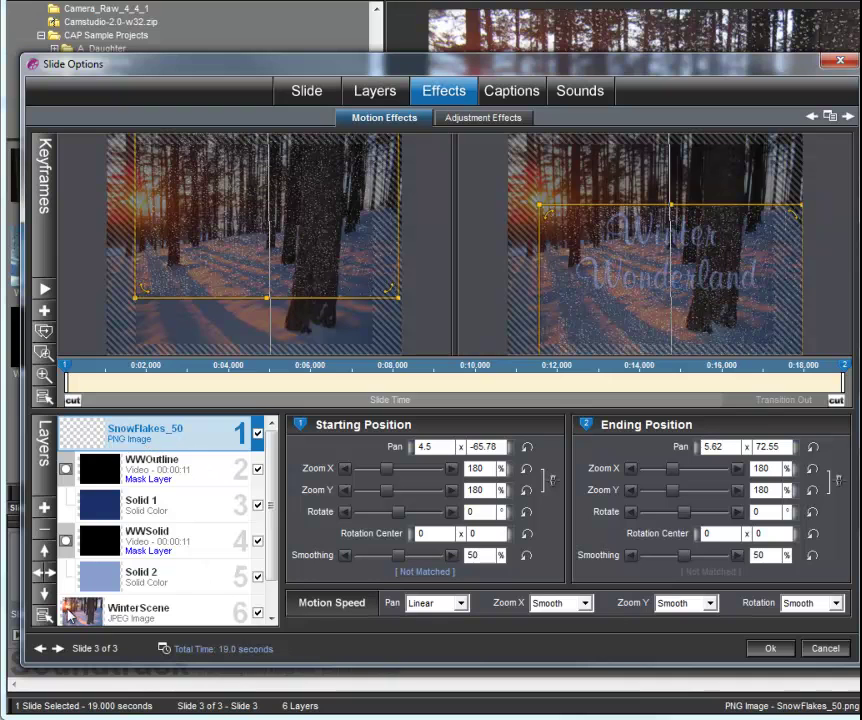
click(44, 593)
click(44, 593)
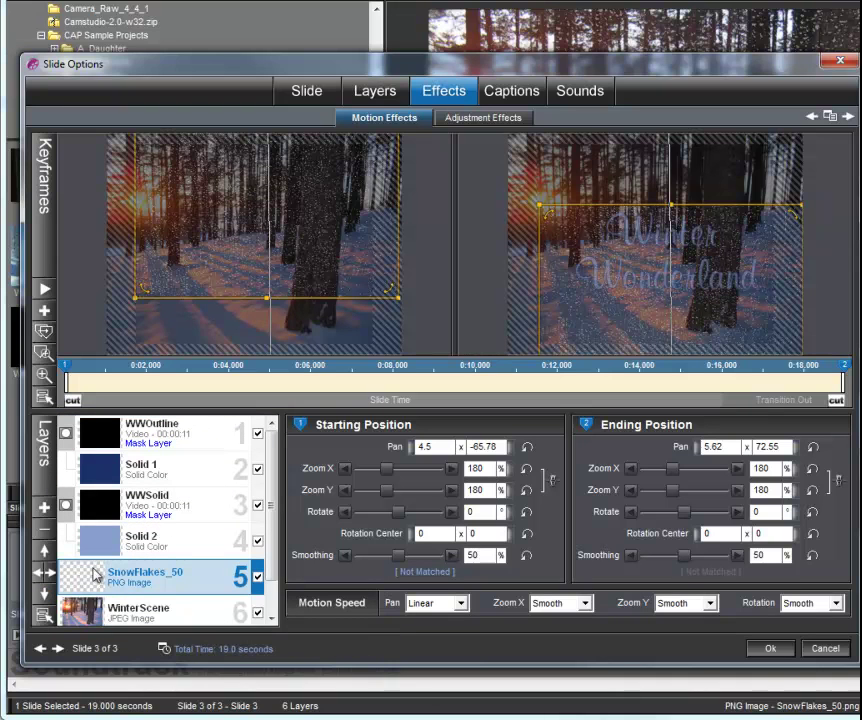
click(140, 510)
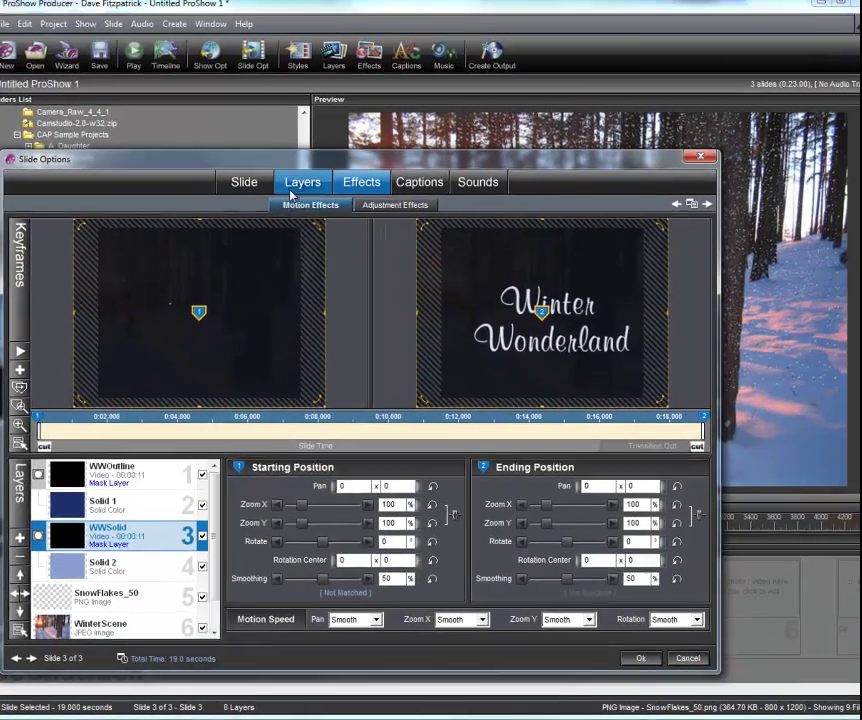
Step: Set WWSolid's Mask Depth to 2 and move SnowFlakes_50 up to layer 4, above Solid 2
click(374, 90)
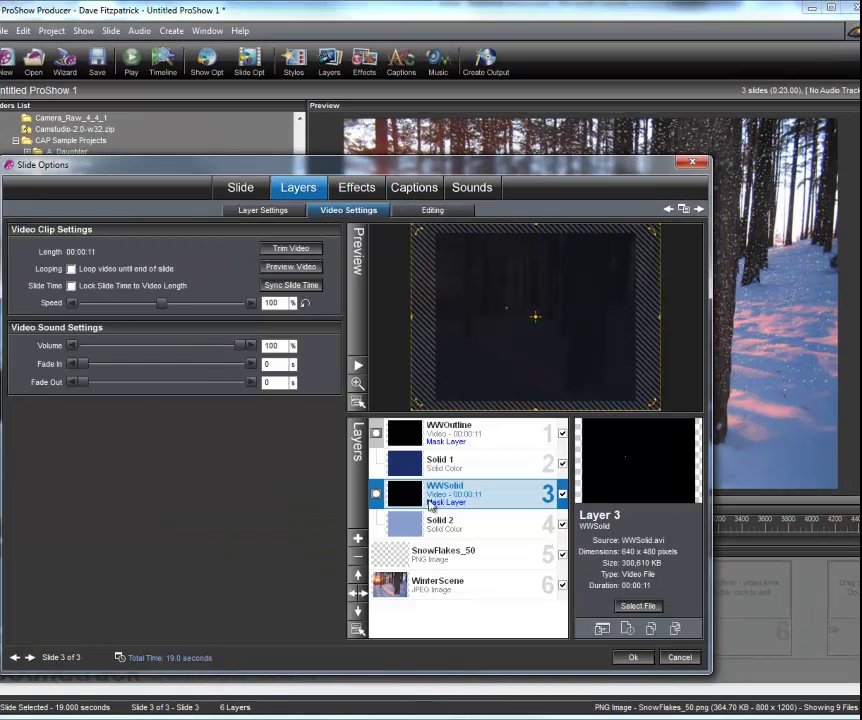
click(268, 212)
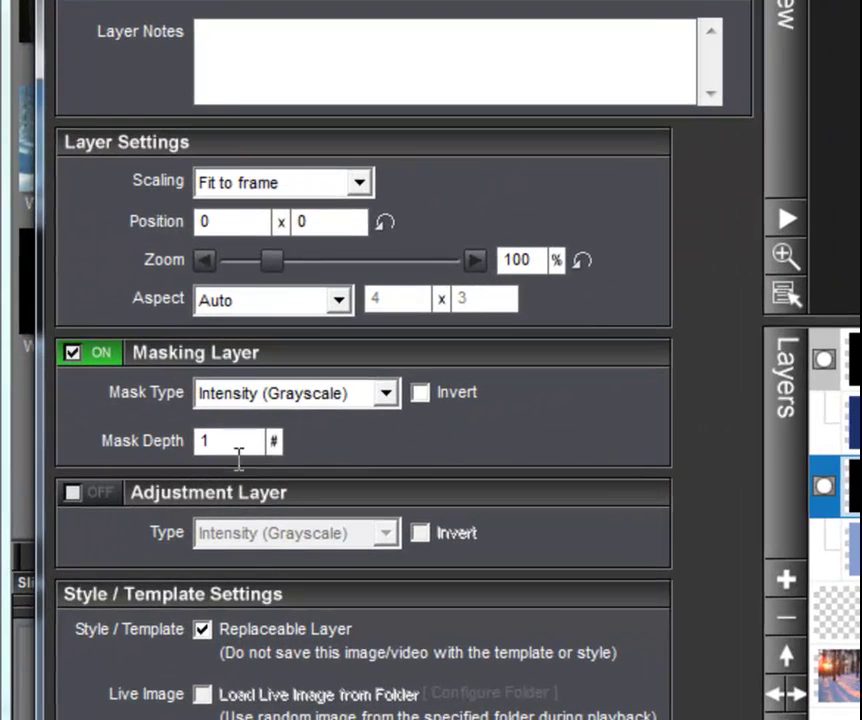
double_click(218, 440)
text(2)
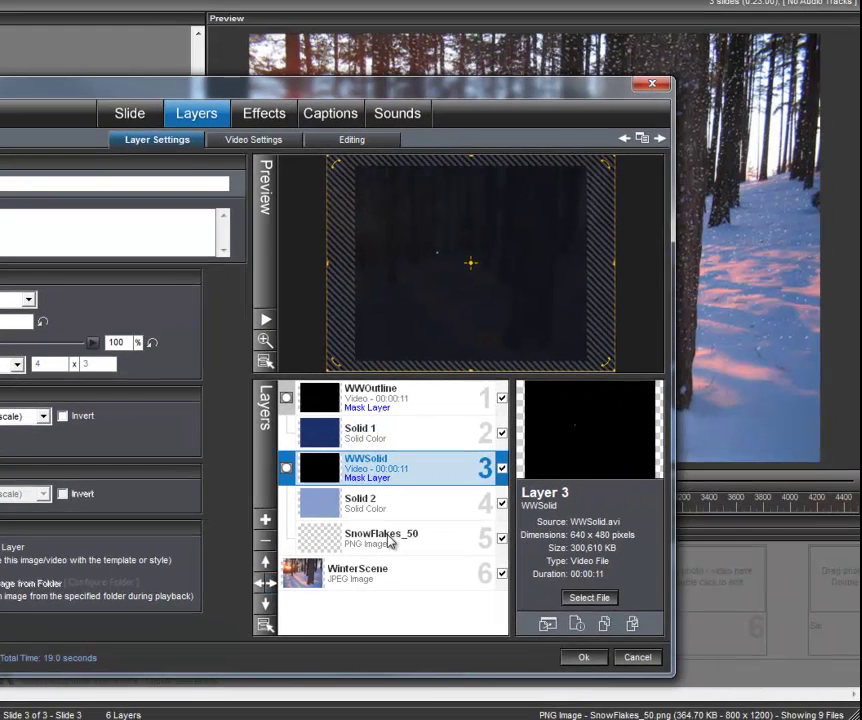
click(389, 540)
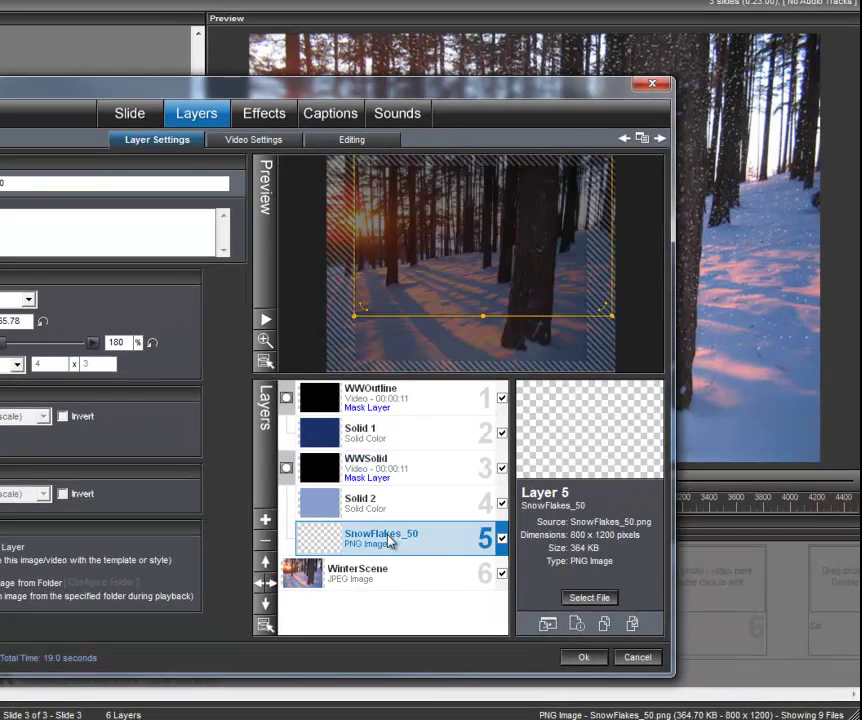
click(266, 566)
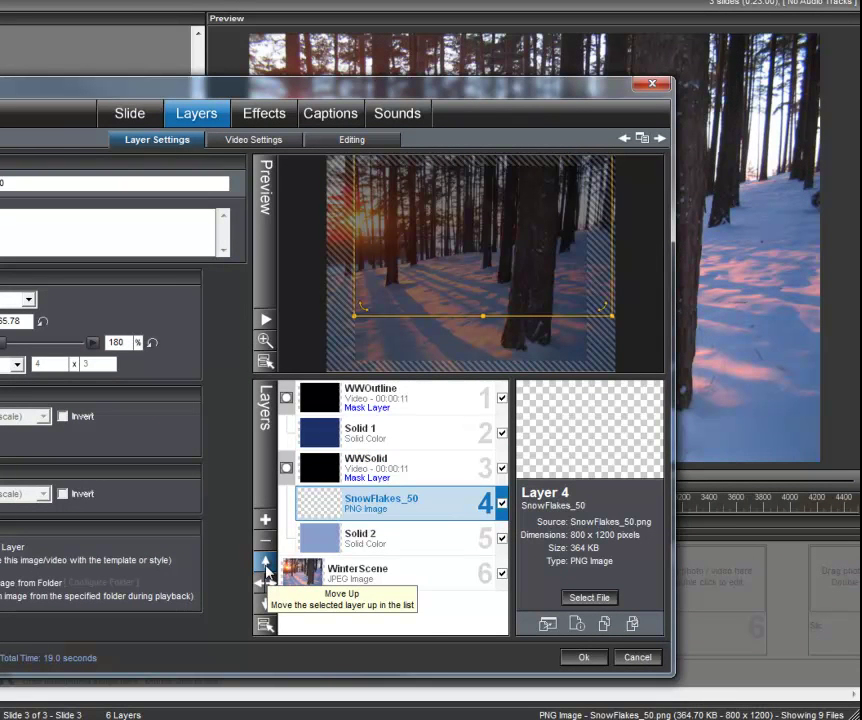
Step: Confirm the Slide Options dialog with Ok, keeping Slide 3 at 16 seconds
click(583, 659)
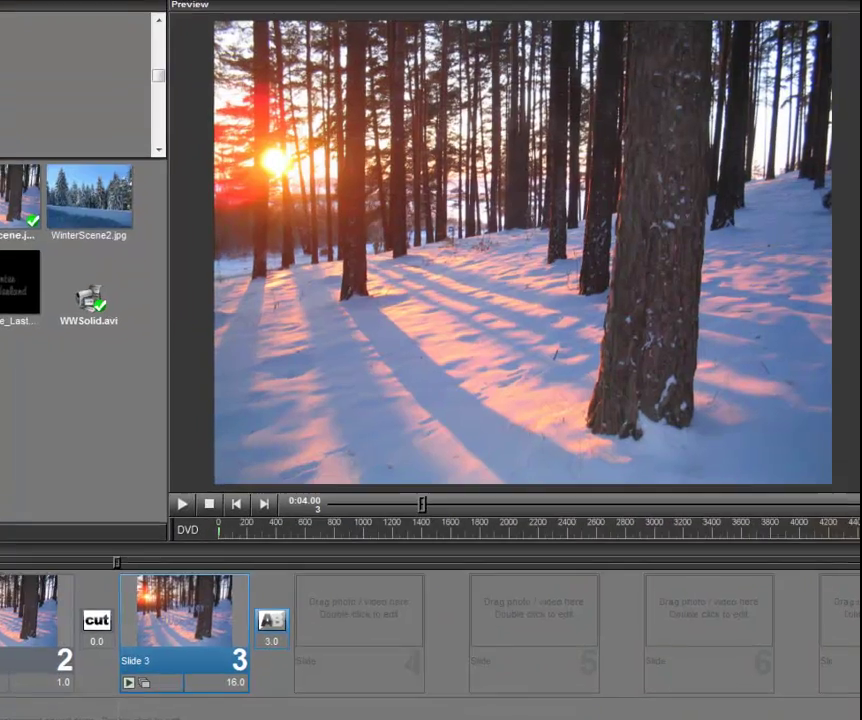